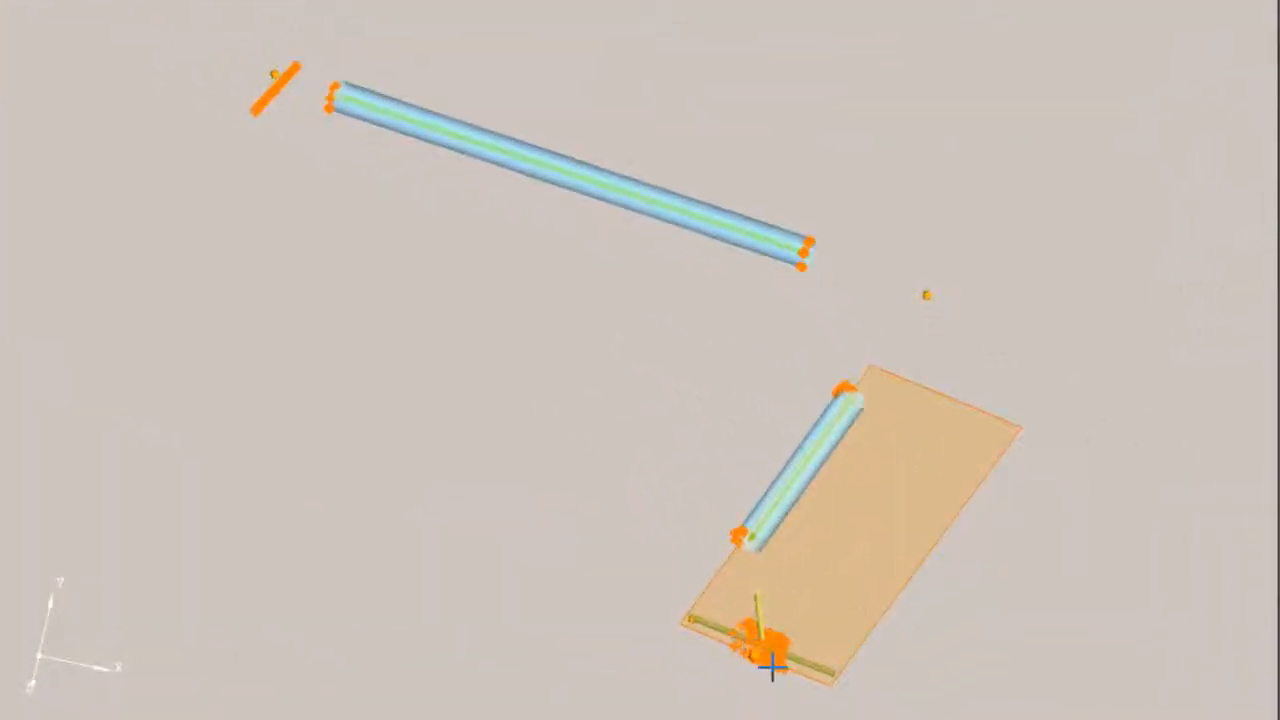
Step: Finish and apply the tube measurement process
scroll(772, 667, up, 8)
middle_drag(848, 615, 1017, 384)
middle_drag(880, 528, 584, 437)
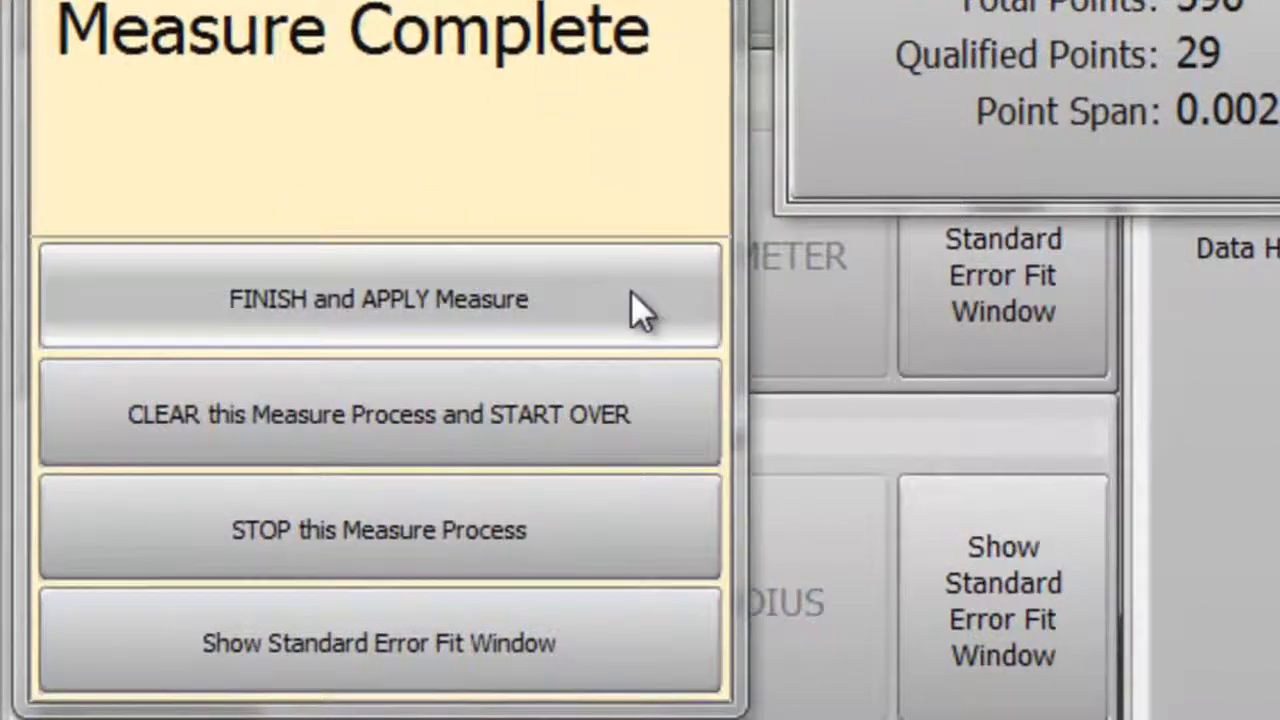
click(632, 296)
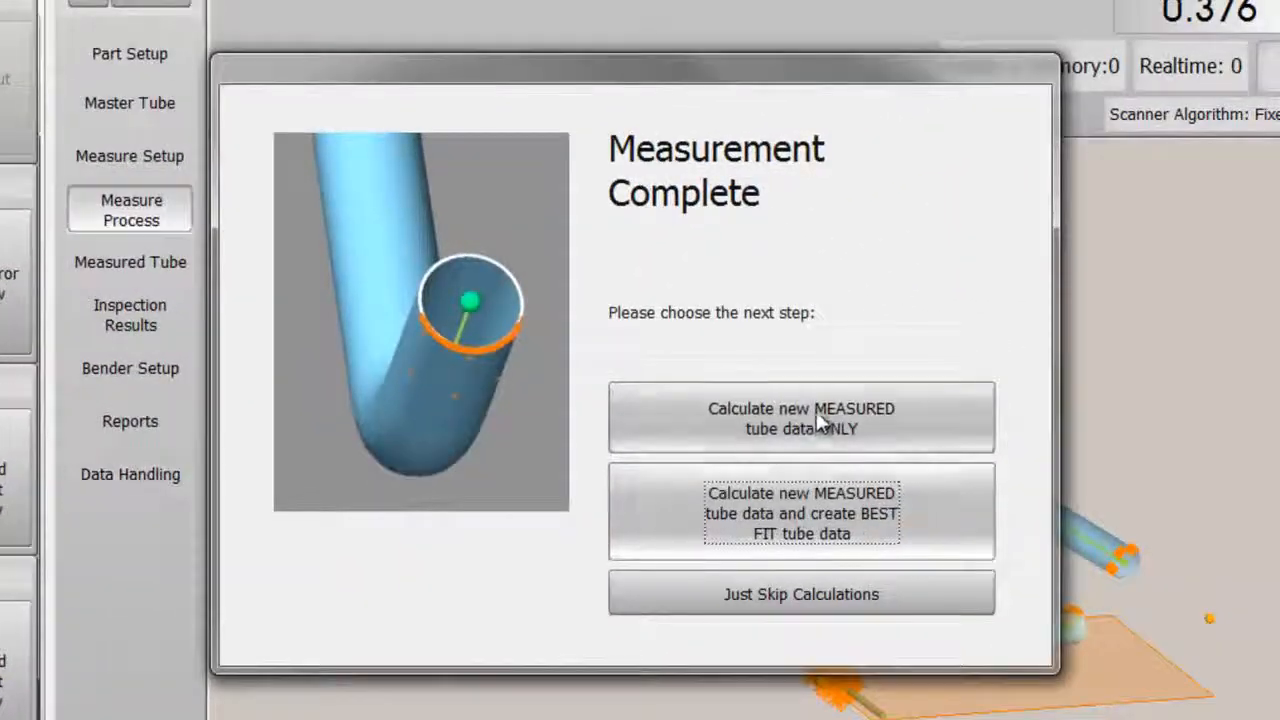
click(816, 422)
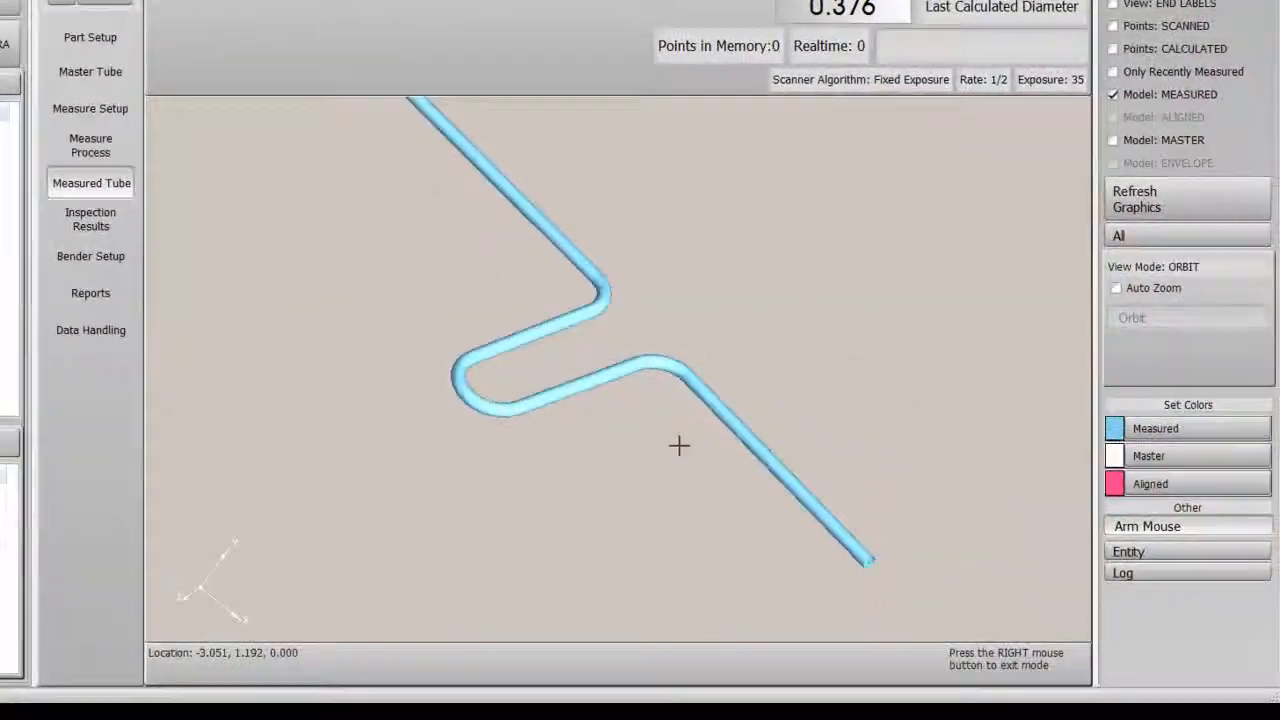
Step: Calculate new measured tube data only from the completed measurement
drag(679, 445, 1031, 365)
click(1116, 288)
drag(446, 357, 568, 437)
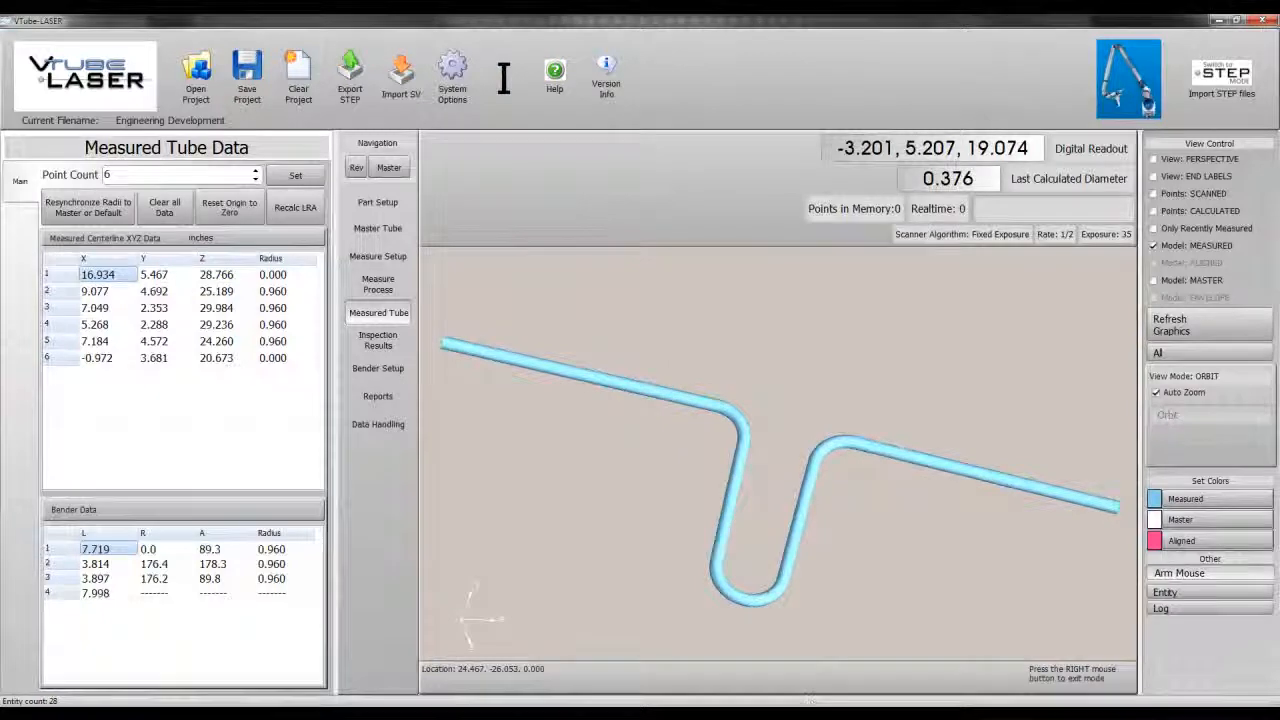
Step: Compare the measured tube model on screen with the physical part in the webcam viewer
key(alt+Tab)
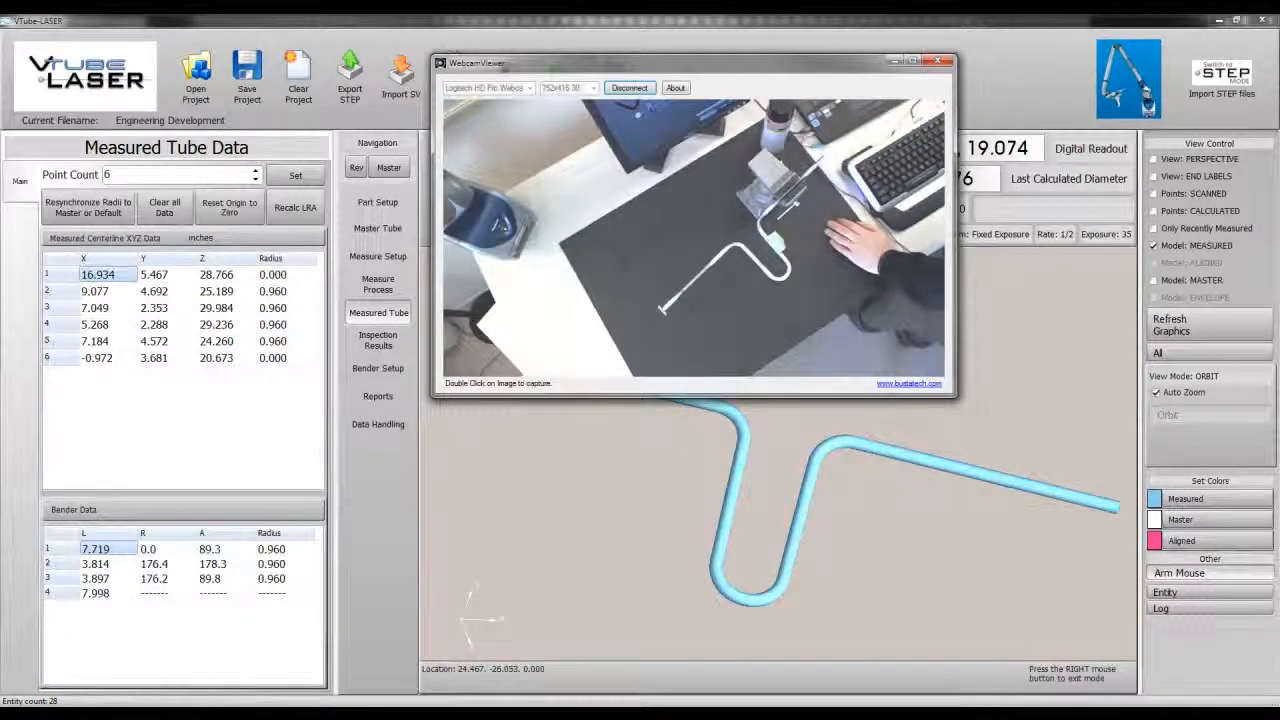
drag(815, 472, 878, 655)
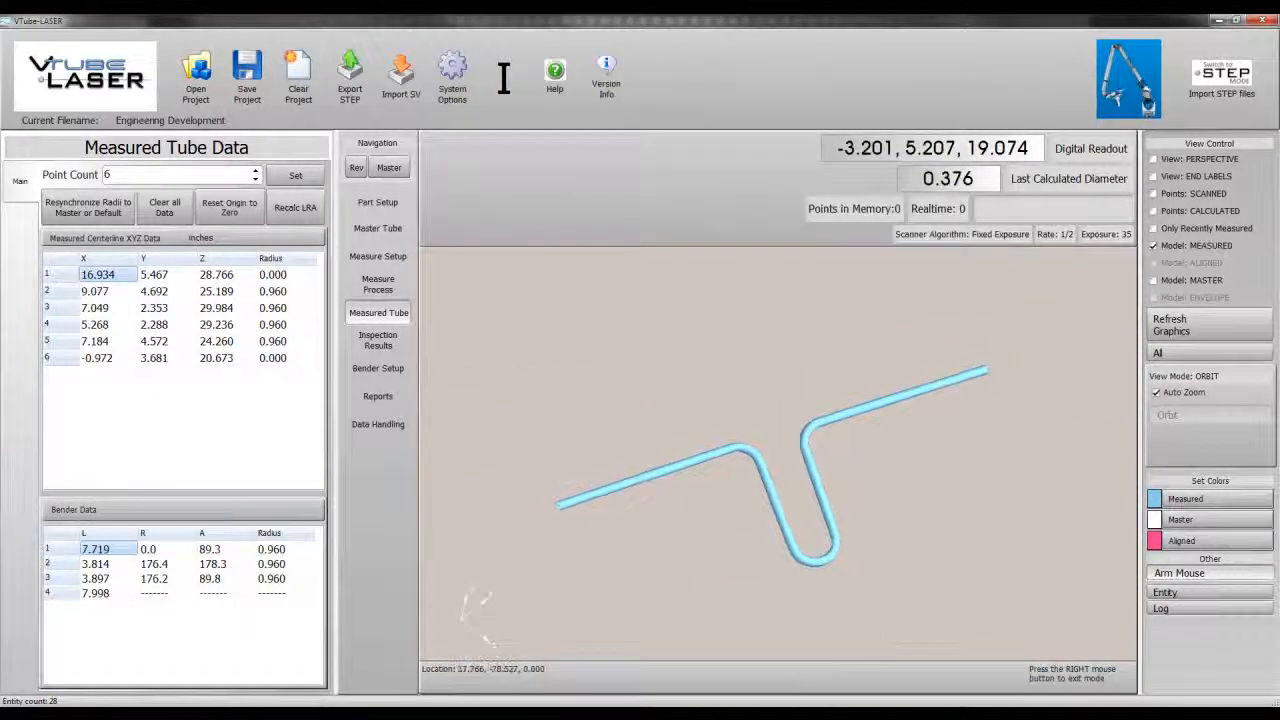
key(alt+Tab)
drag(823, 615, 780, 520)
key(alt+Tab)
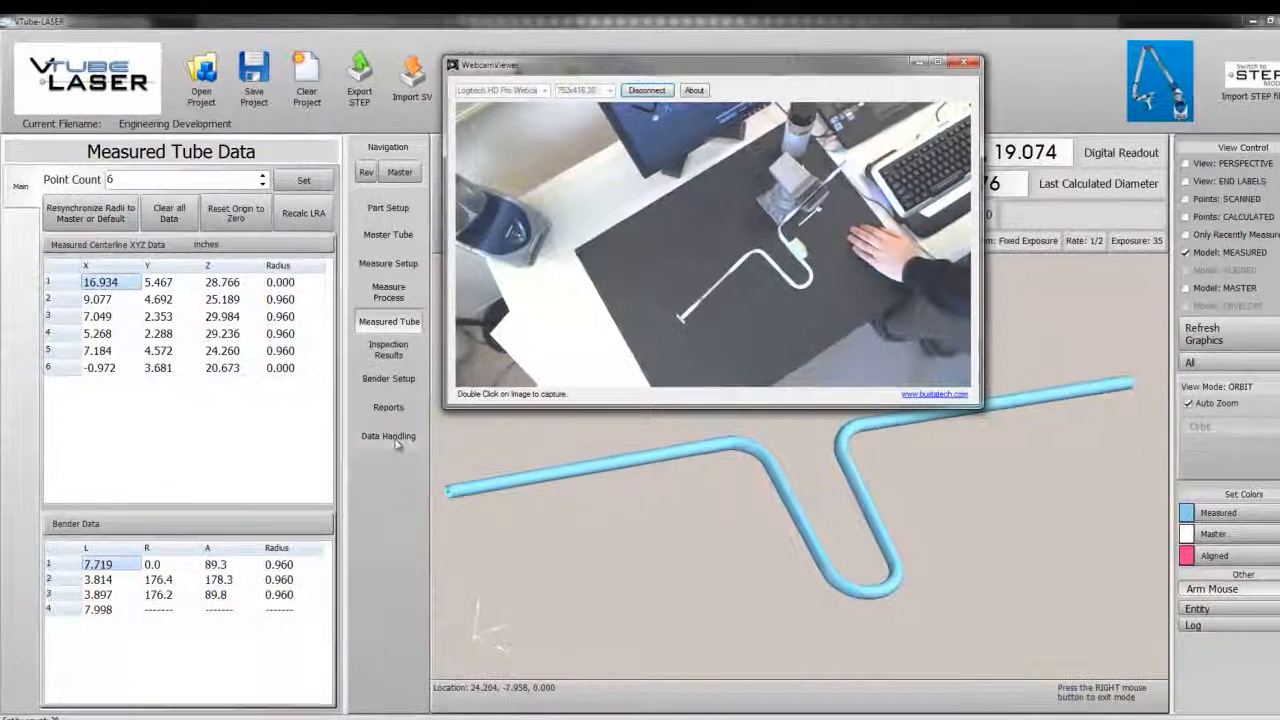
Step: Copy the measured tube data to the master, overwriting the master XYZ data
click(378, 424)
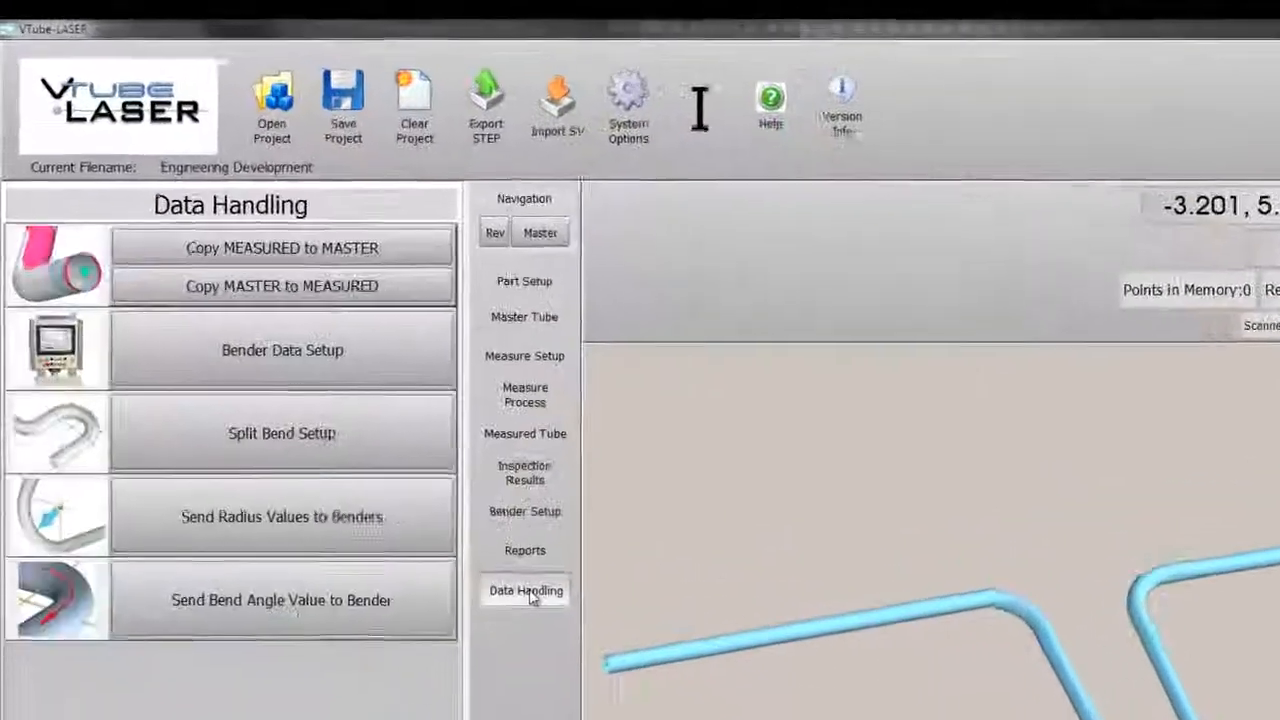
click(375, 265)
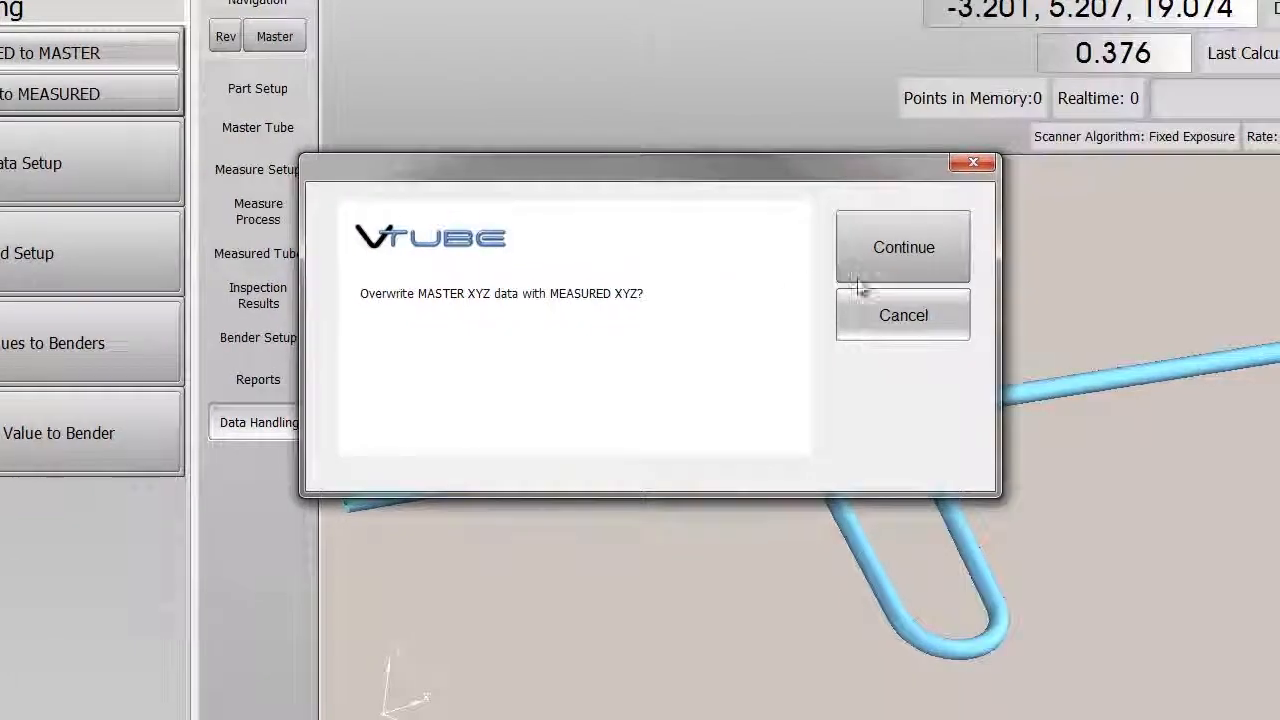
click(866, 266)
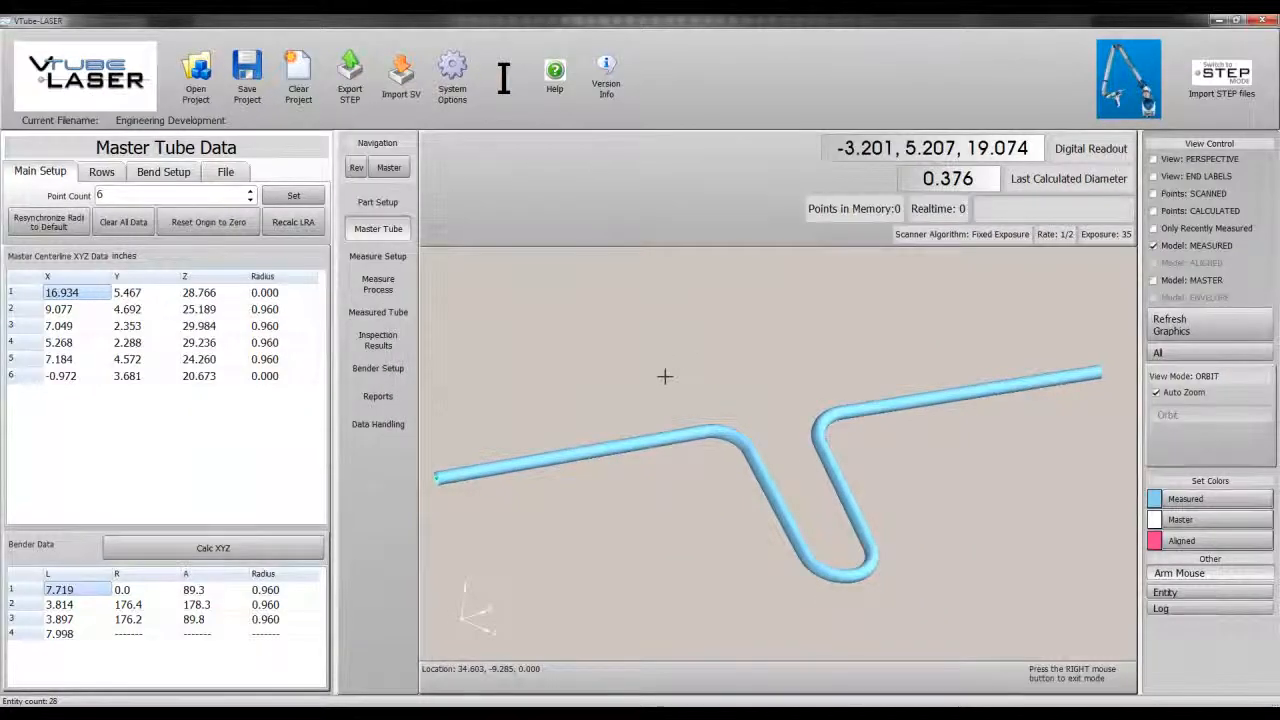
Step: In the master's Split Bend Setup, split straight 3 at its apex and return to the bender data
click(165, 172)
click(50, 205)
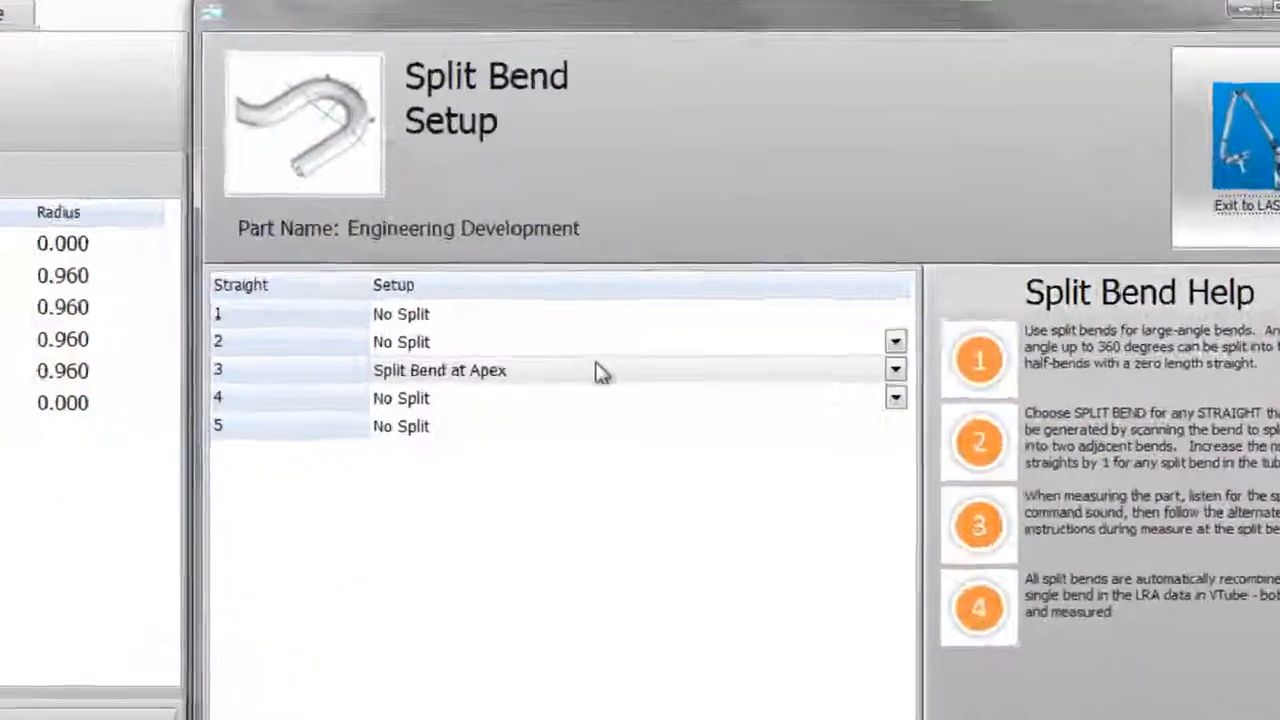
click(600, 372)
click(575, 400)
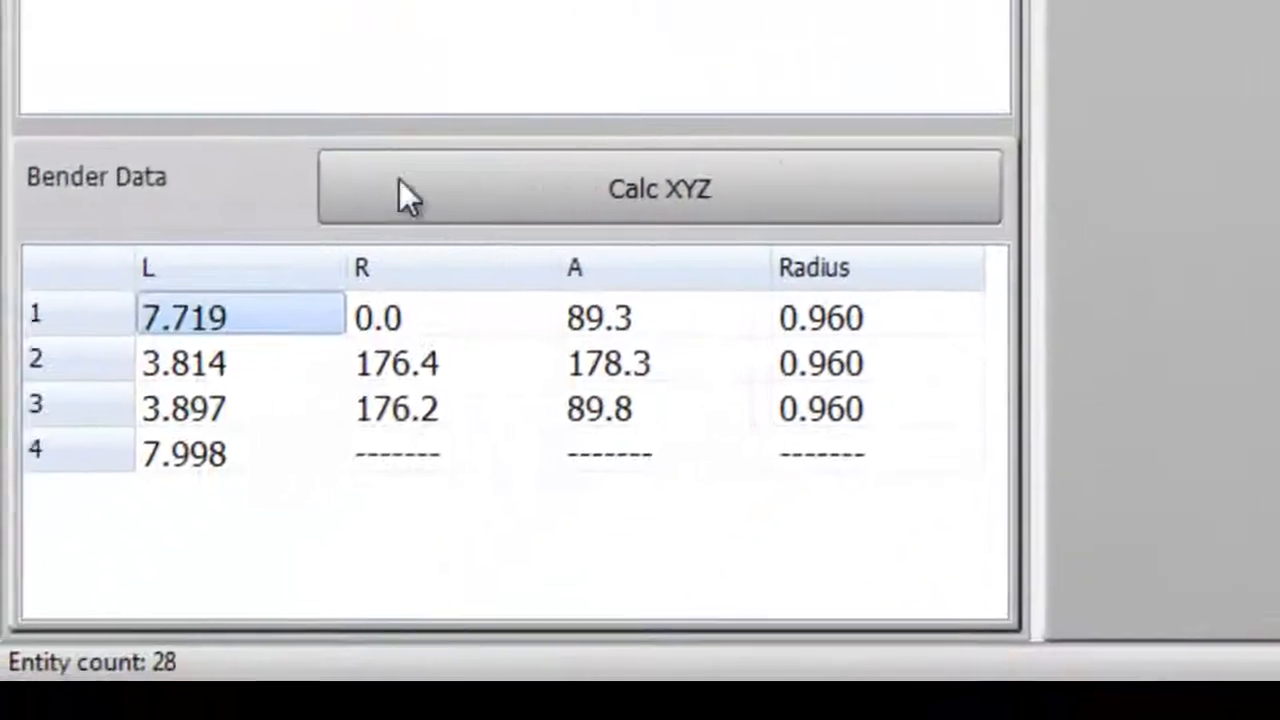
click(399, 181)
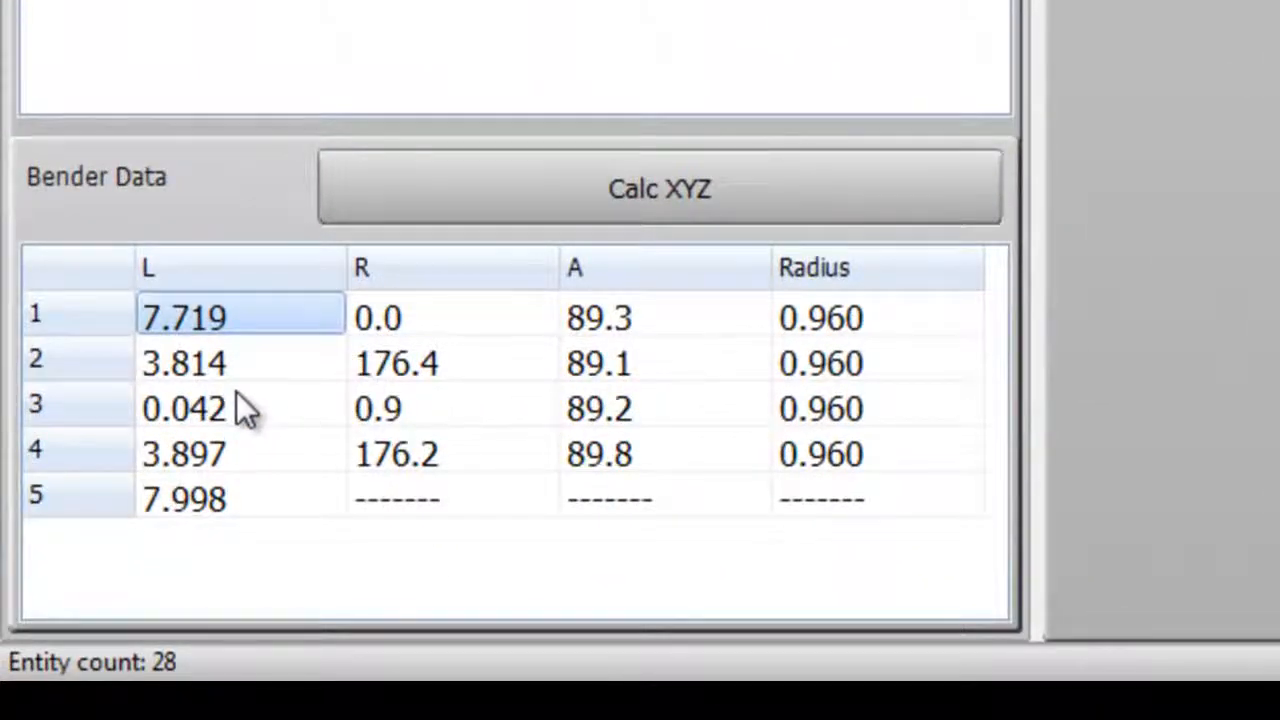
Step: Set the third length to 0 and the rotations of rows 2, 3 and 4 to 180, 0 and 180
click(258, 409)
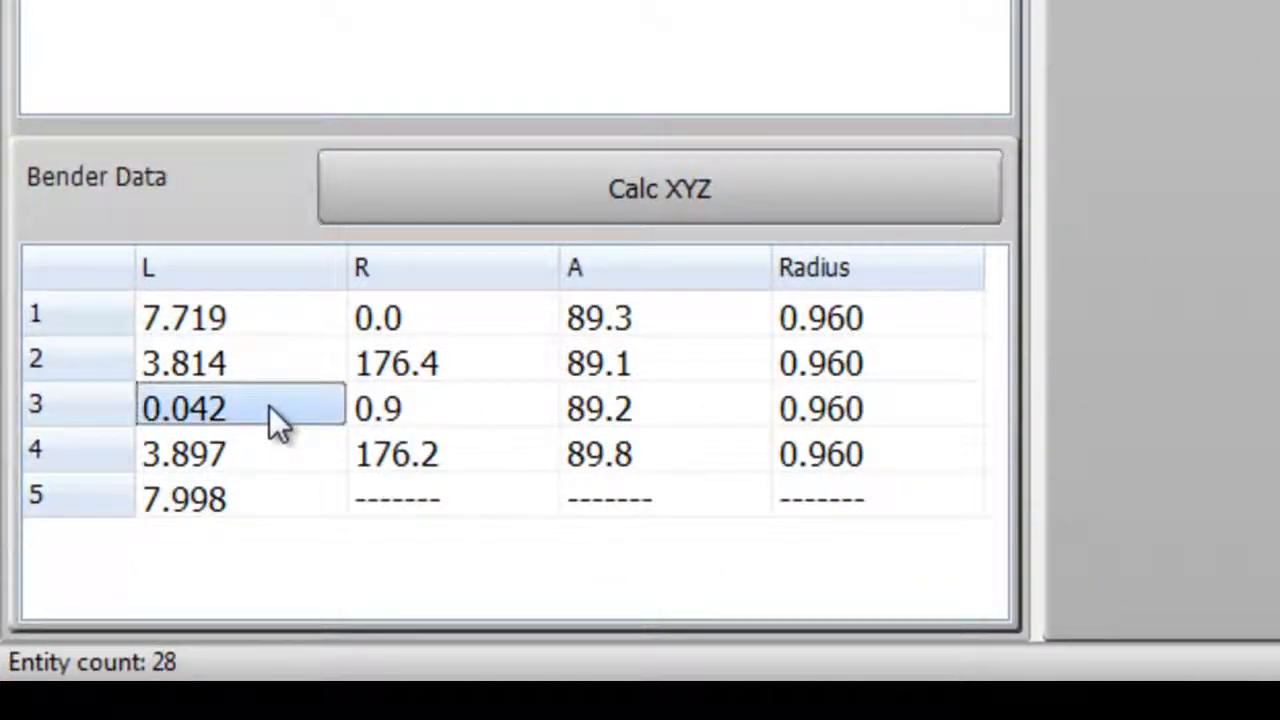
text(0)
click(481, 352)
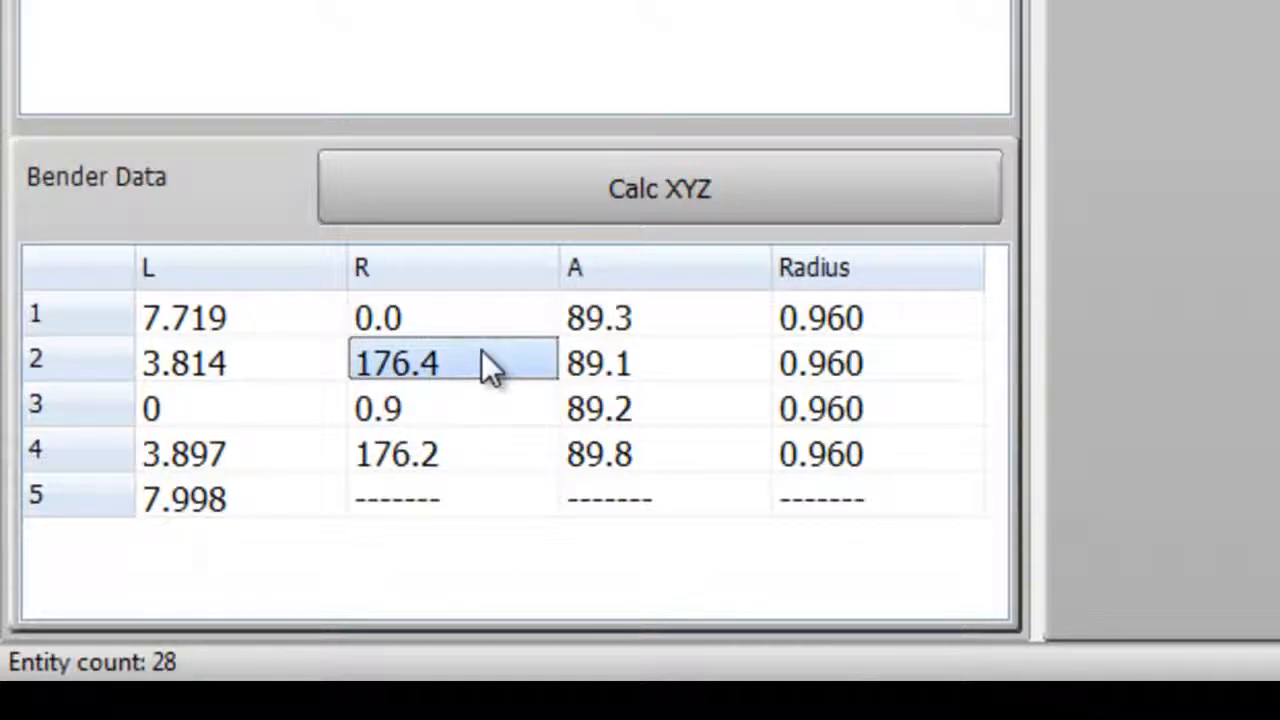
text(180)
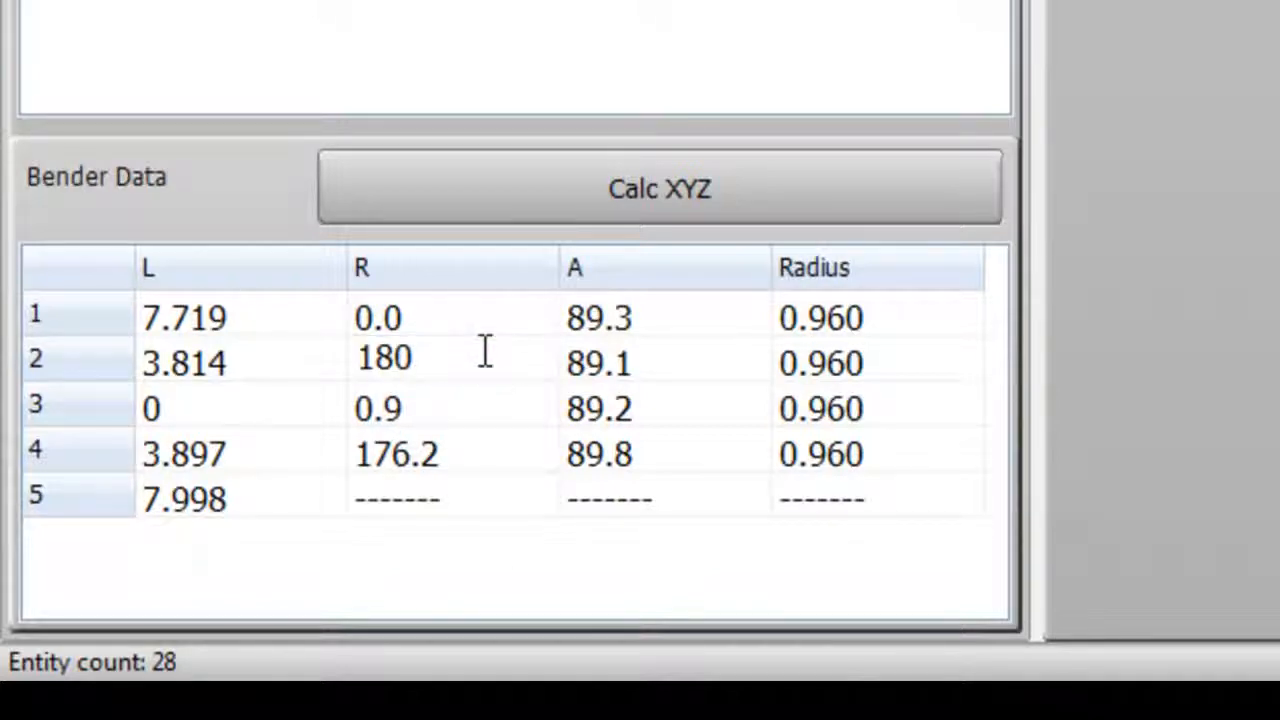
key(Return)
text(0)
key(Return)
text(1)
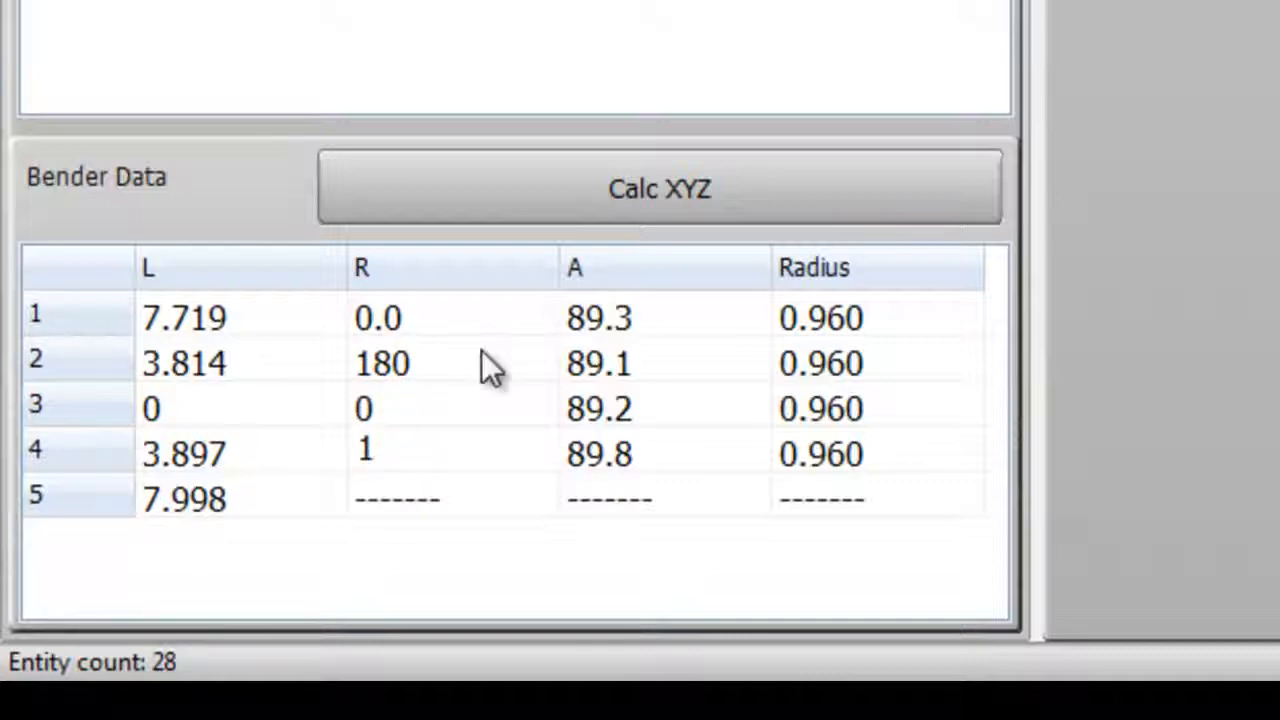
text(80)
key(Return)
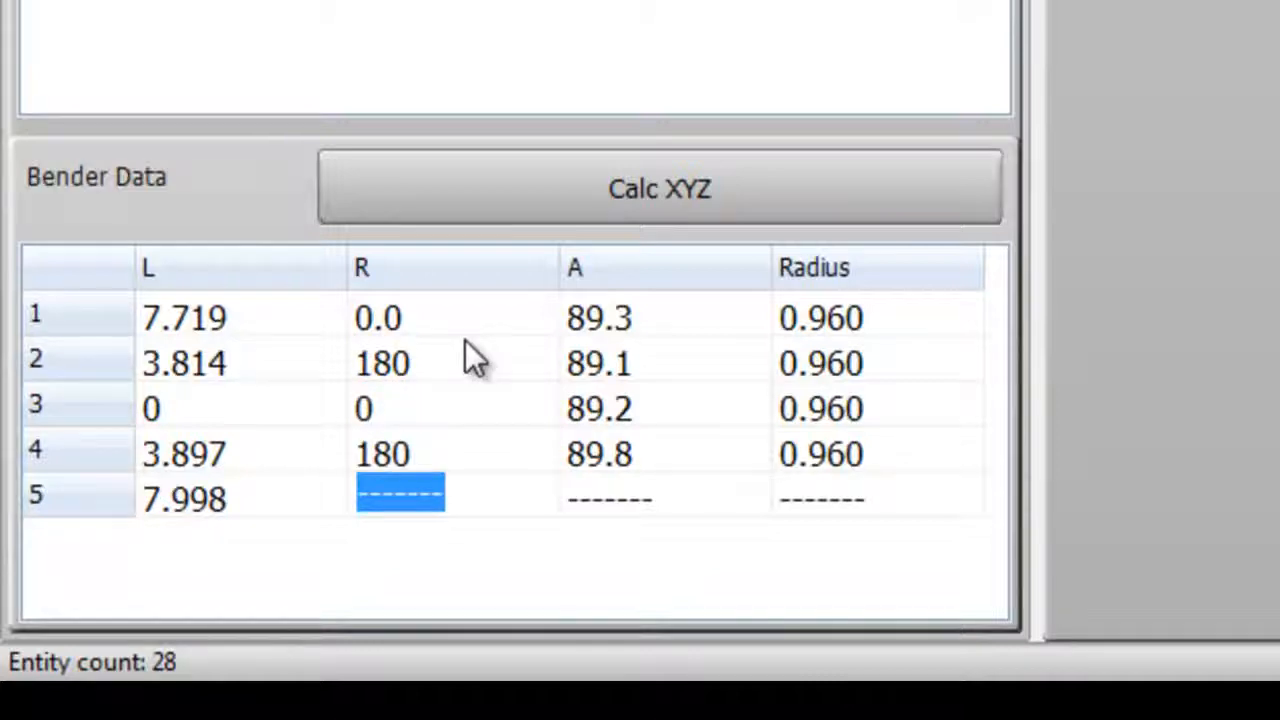
Step: Set the bend angles of rows 1 through 4 to 90
click(685, 328)
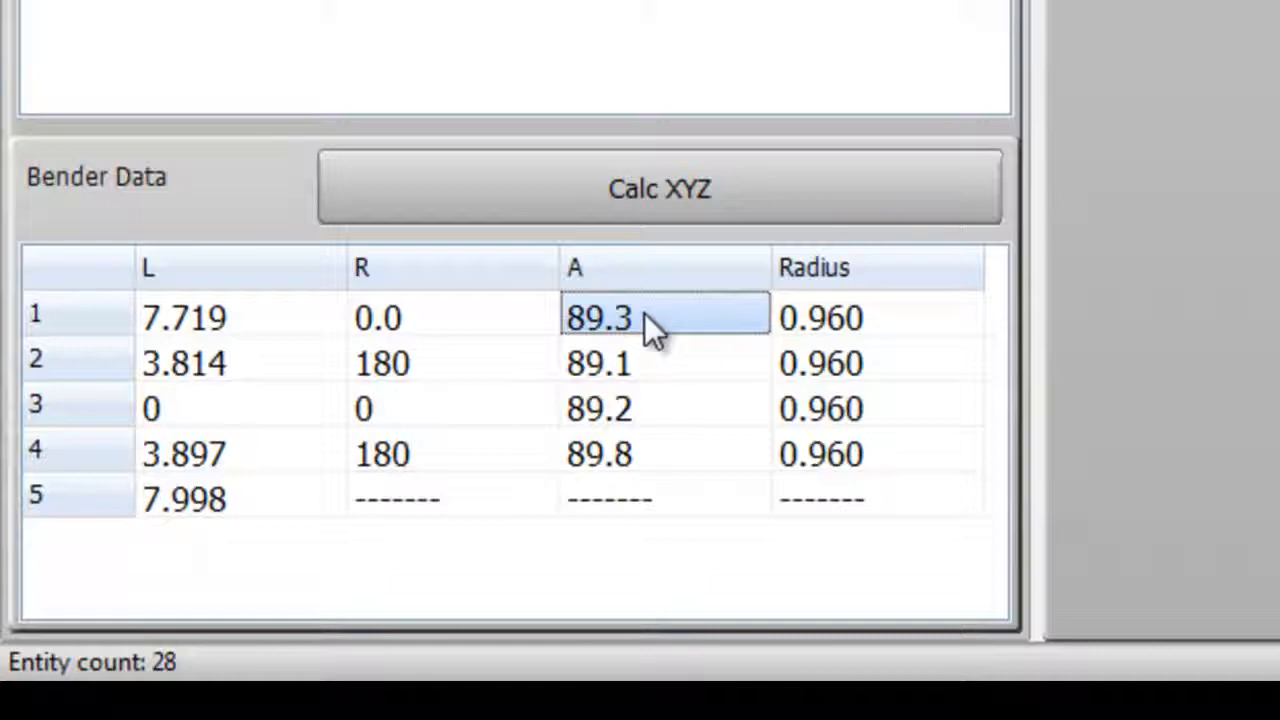
text(90)
key(Return)
text(90)
key(Return)
text(90)
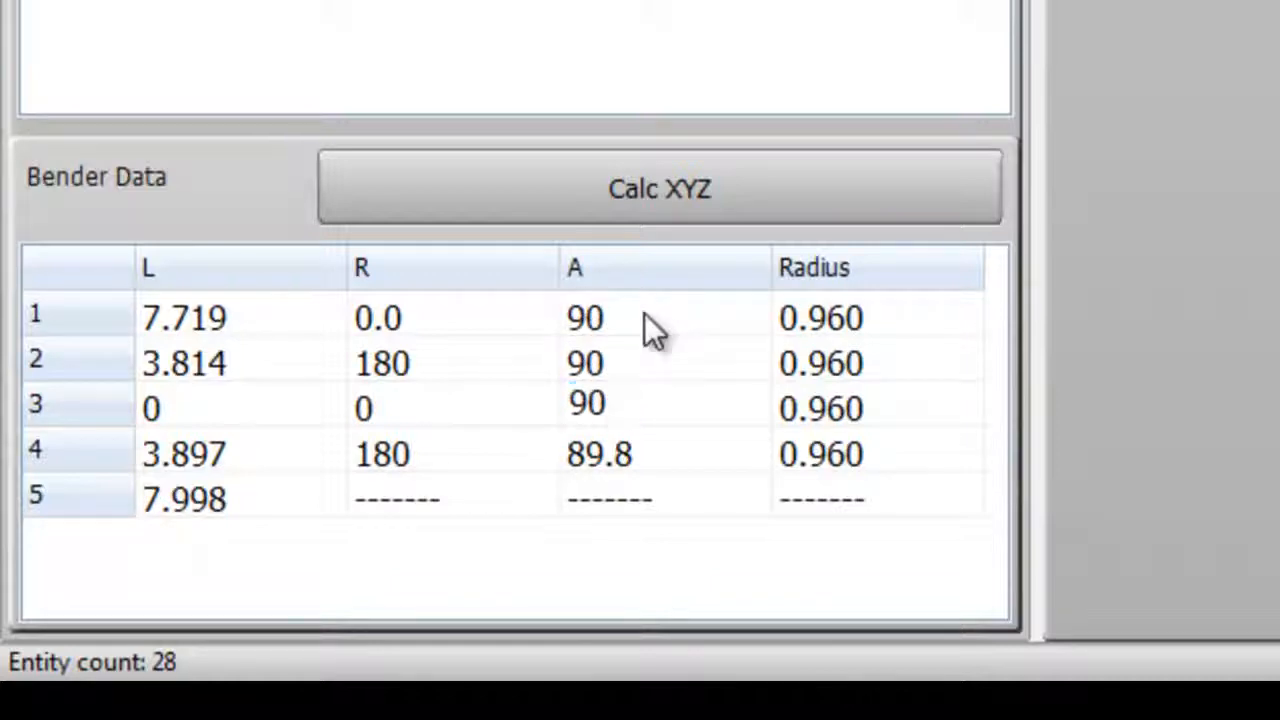
key(Return)
text(90)
key(Return)
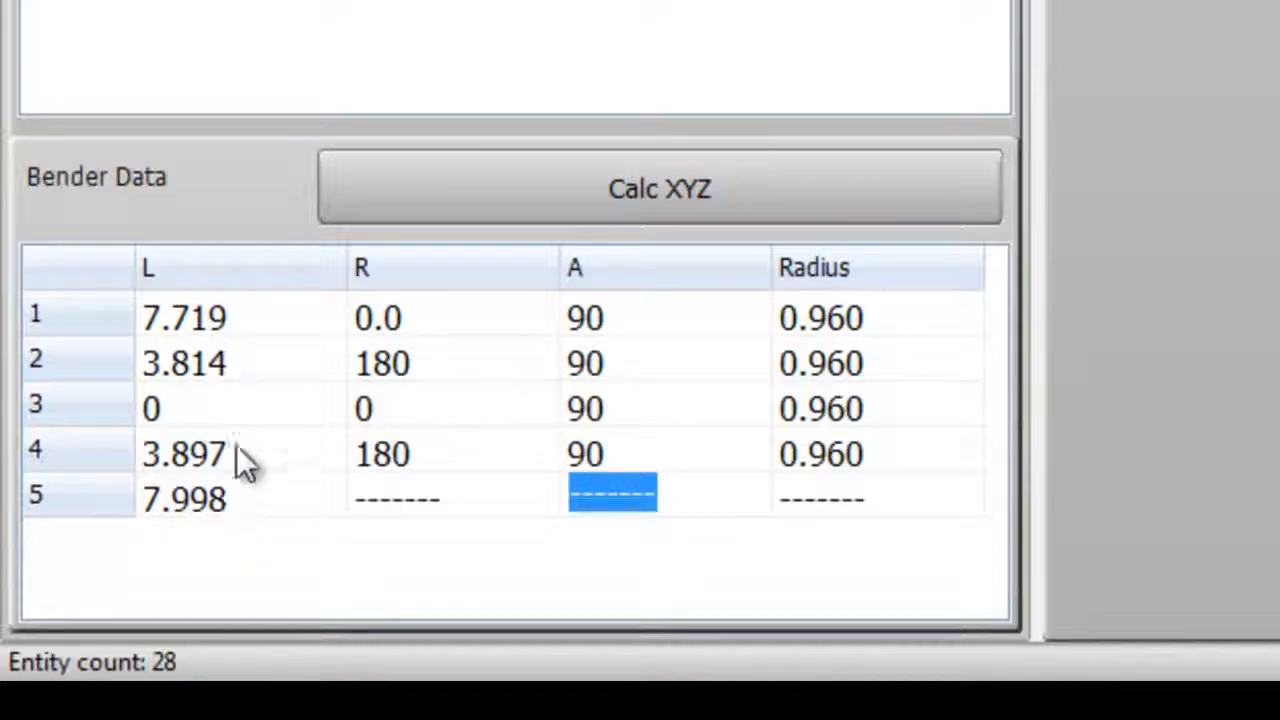
Step: Set the first and last straight lengths to 7.8
double_click(254, 315)
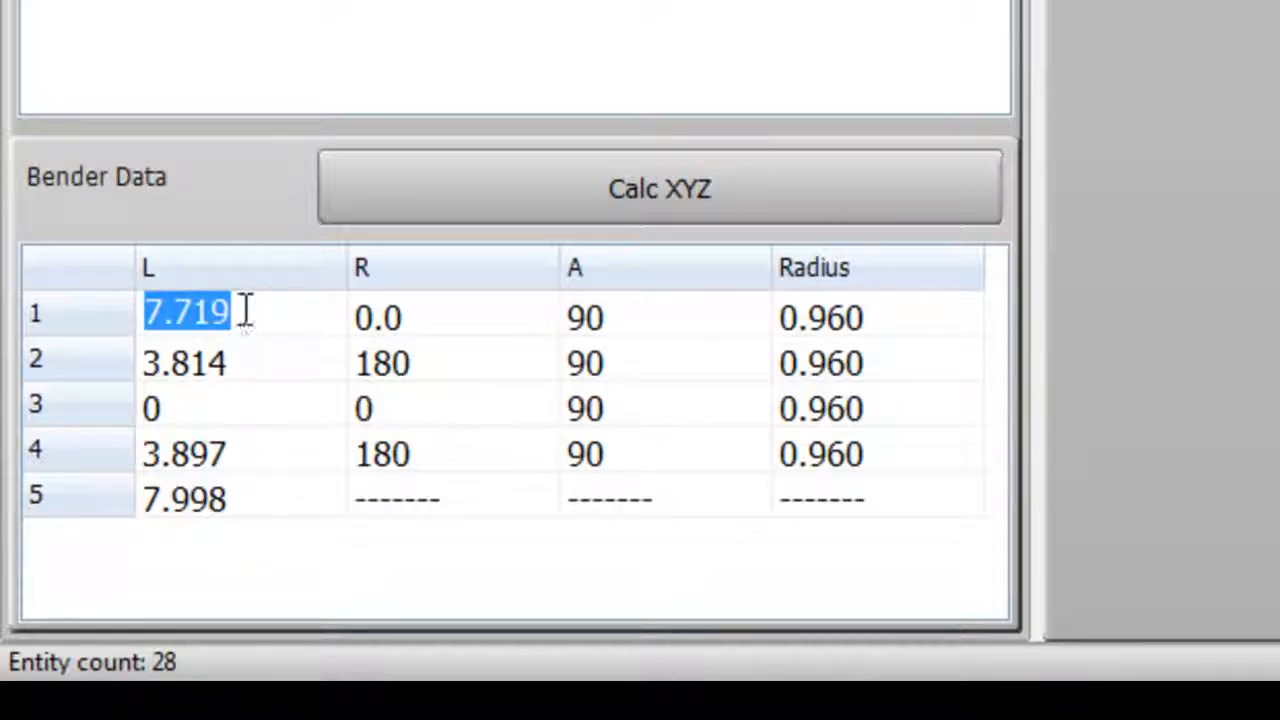
click(260, 310)
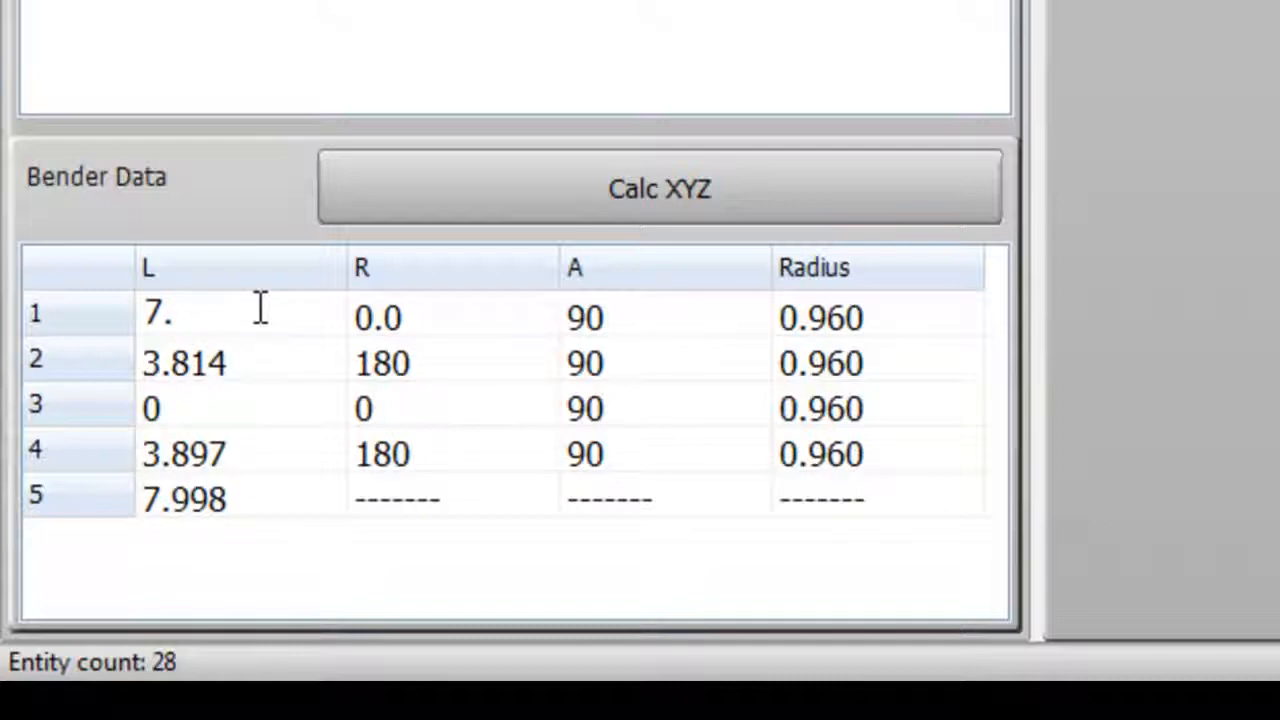
double_click(222, 500)
click(245, 500)
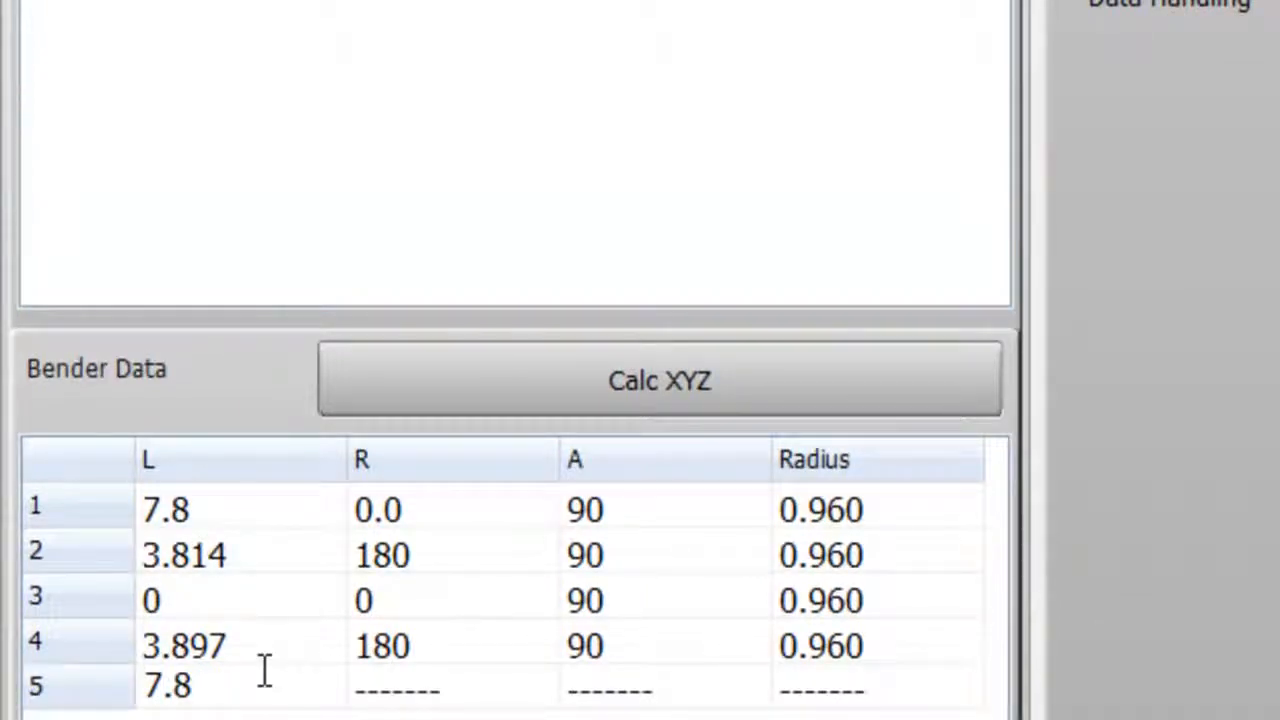
Step: Set the lengths of rows 2 and 4 to 4 and recalculate the master XYZ data
double_click(209, 553)
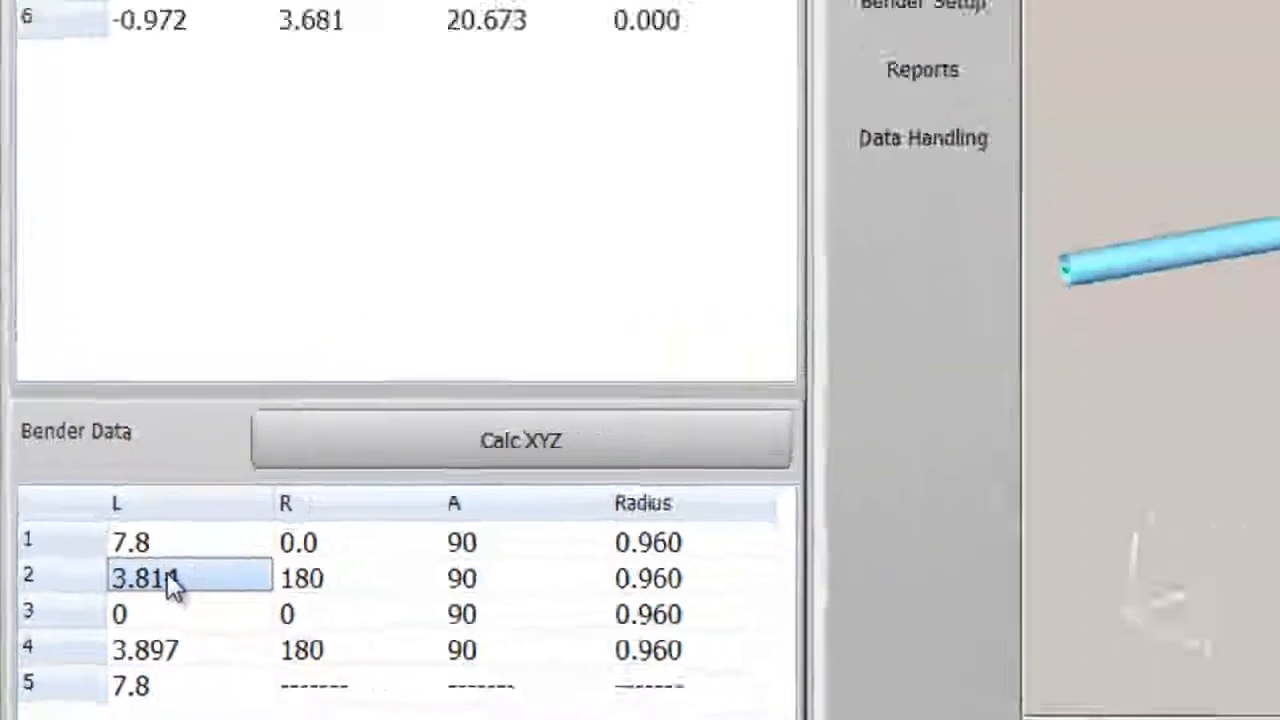
text(4)
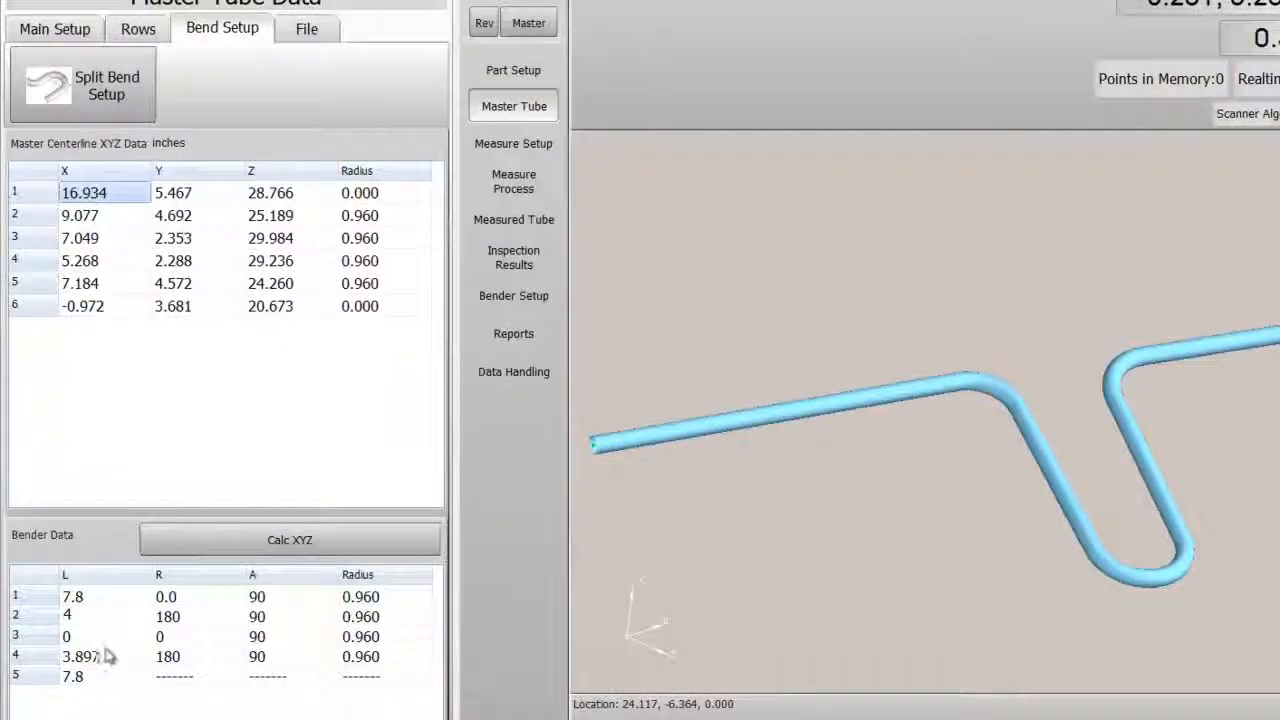
click(110, 658)
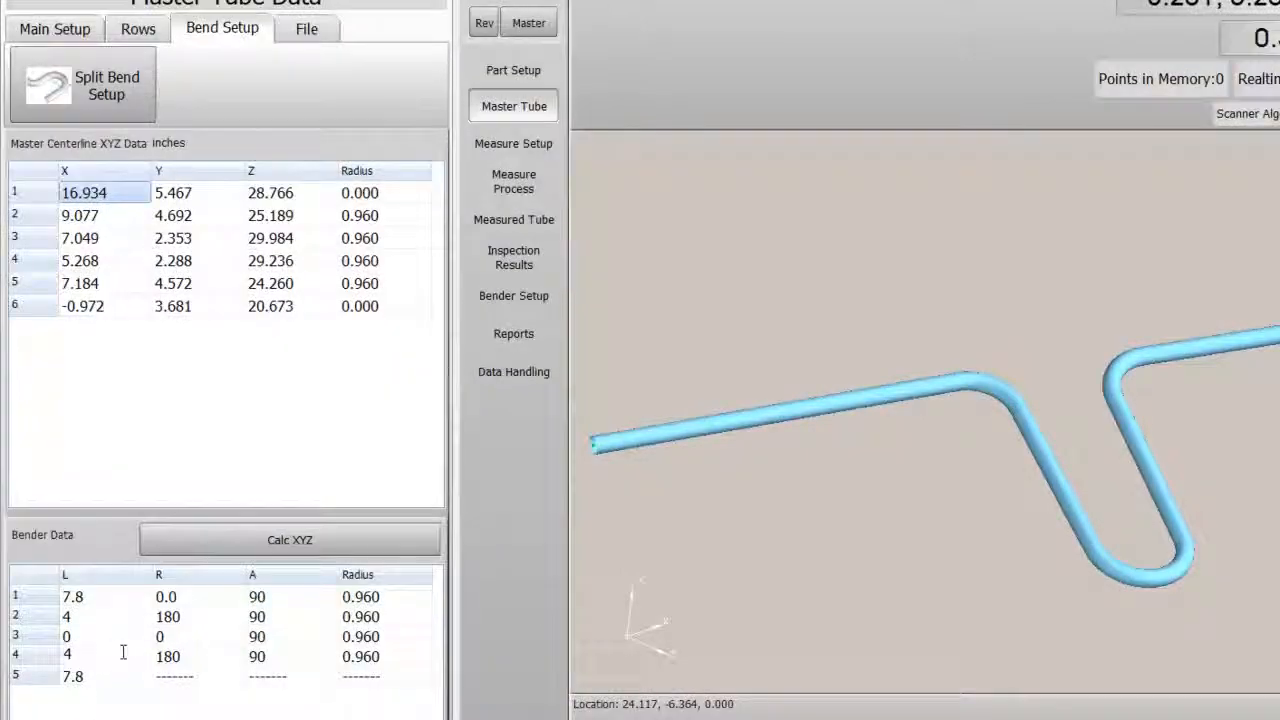
click(257, 545)
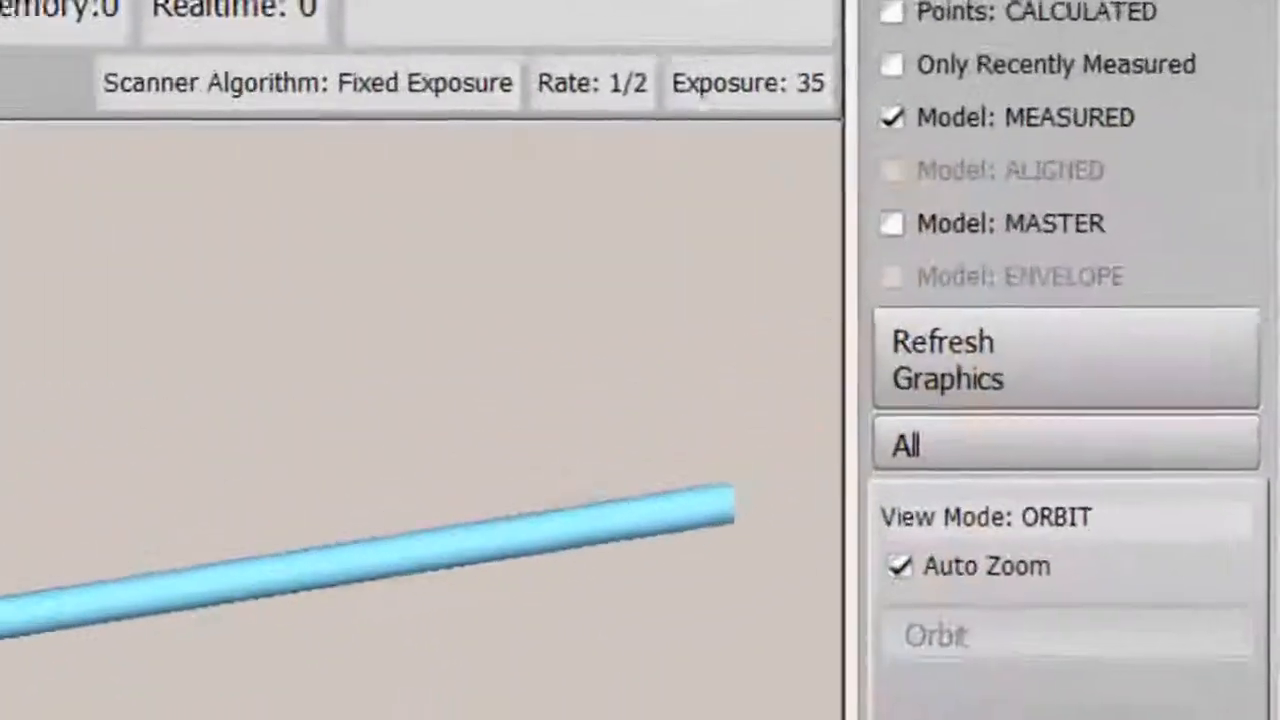
Step: Show the master model alongside the measured tube and open the inspection results
click(951, 229)
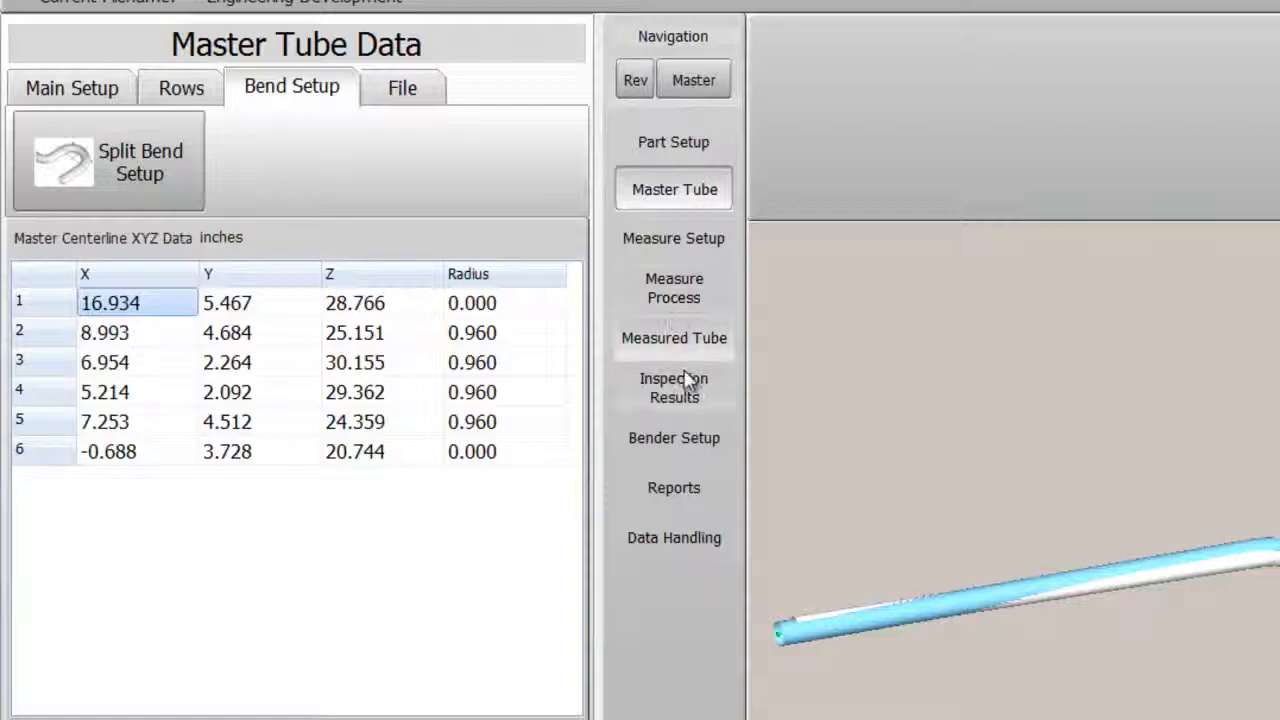
click(688, 382)
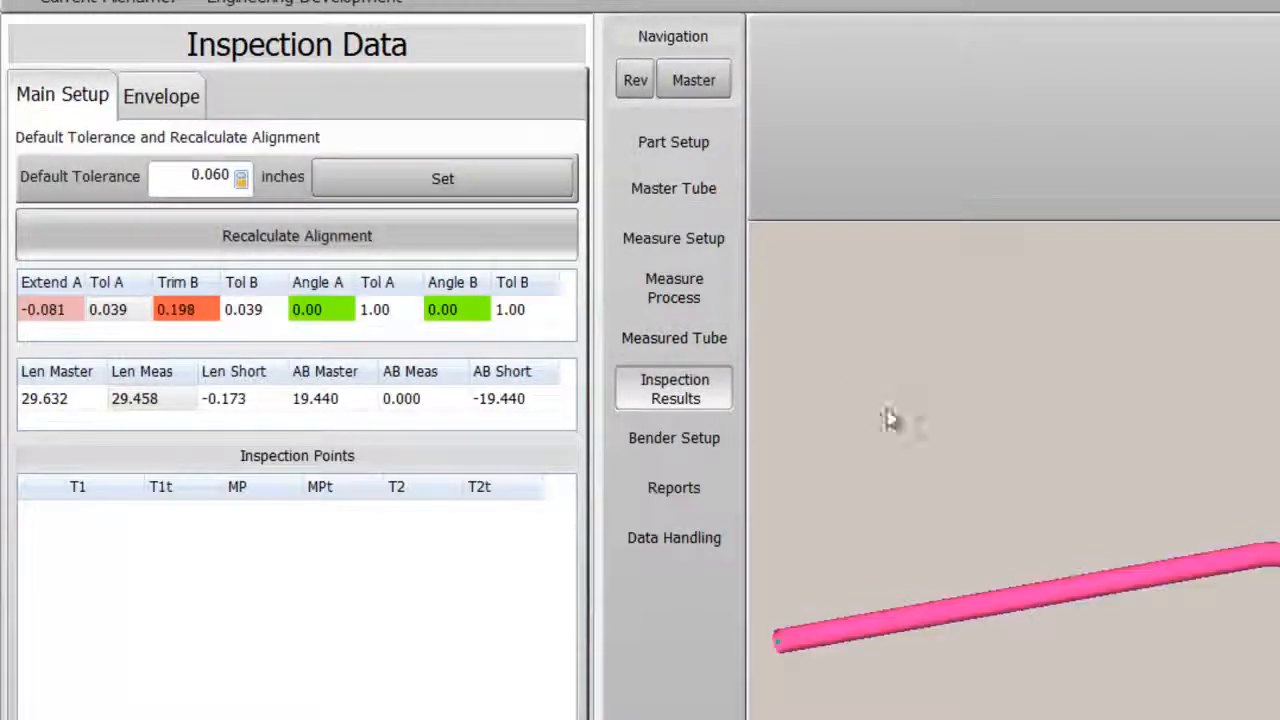
drag(1052, 345, 782, 433)
scroll(782, 433, up, 6)
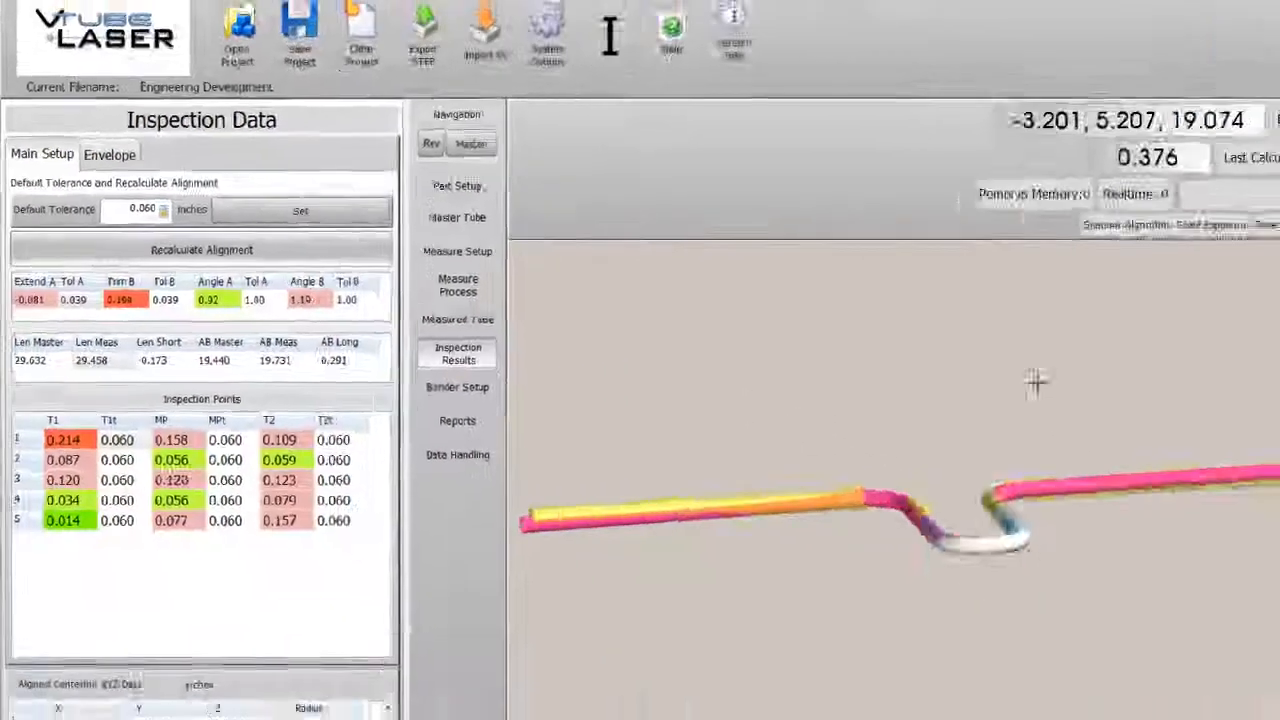
scroll(780, 433, down, 6)
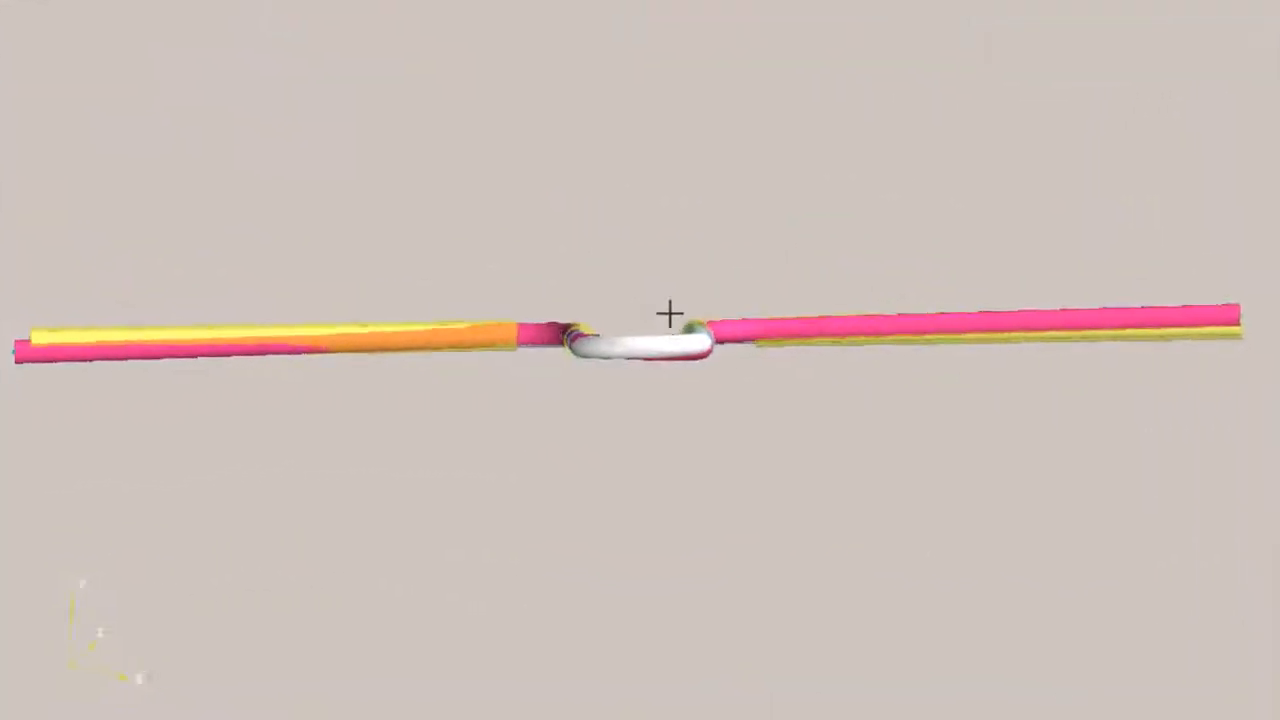
drag(670, 314, 748, 462)
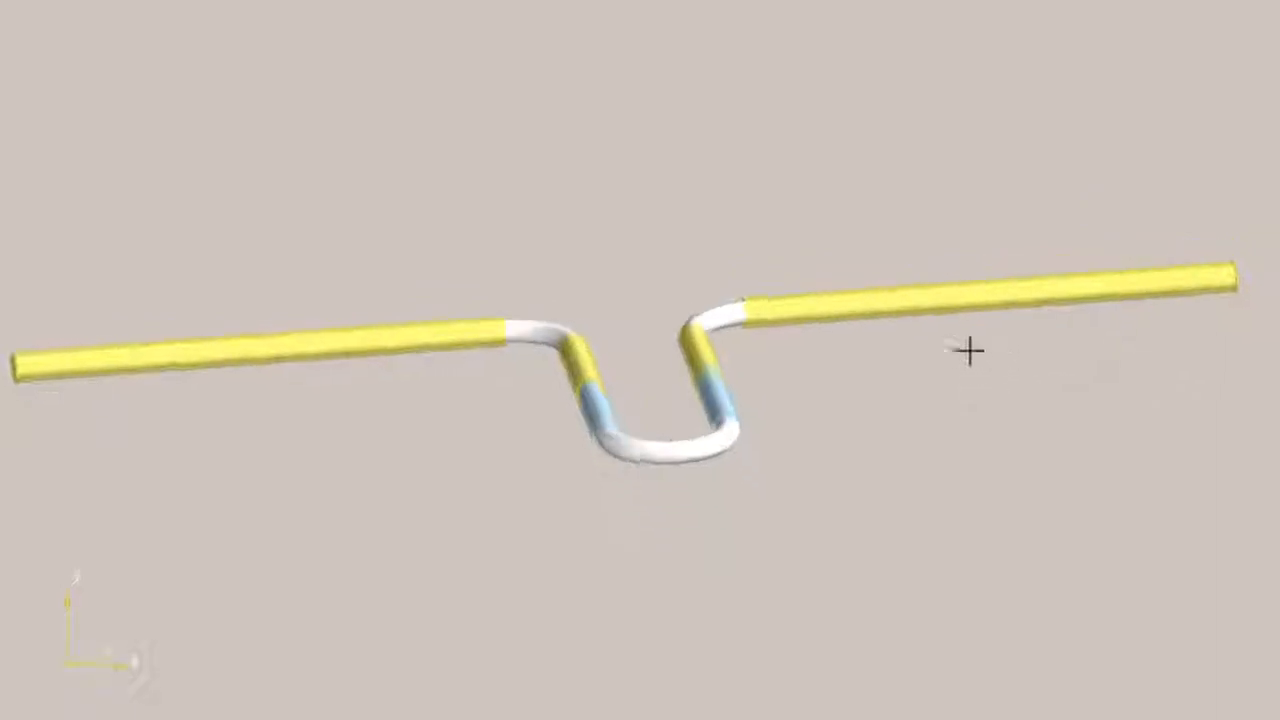
drag(834, 447, 893, 525)
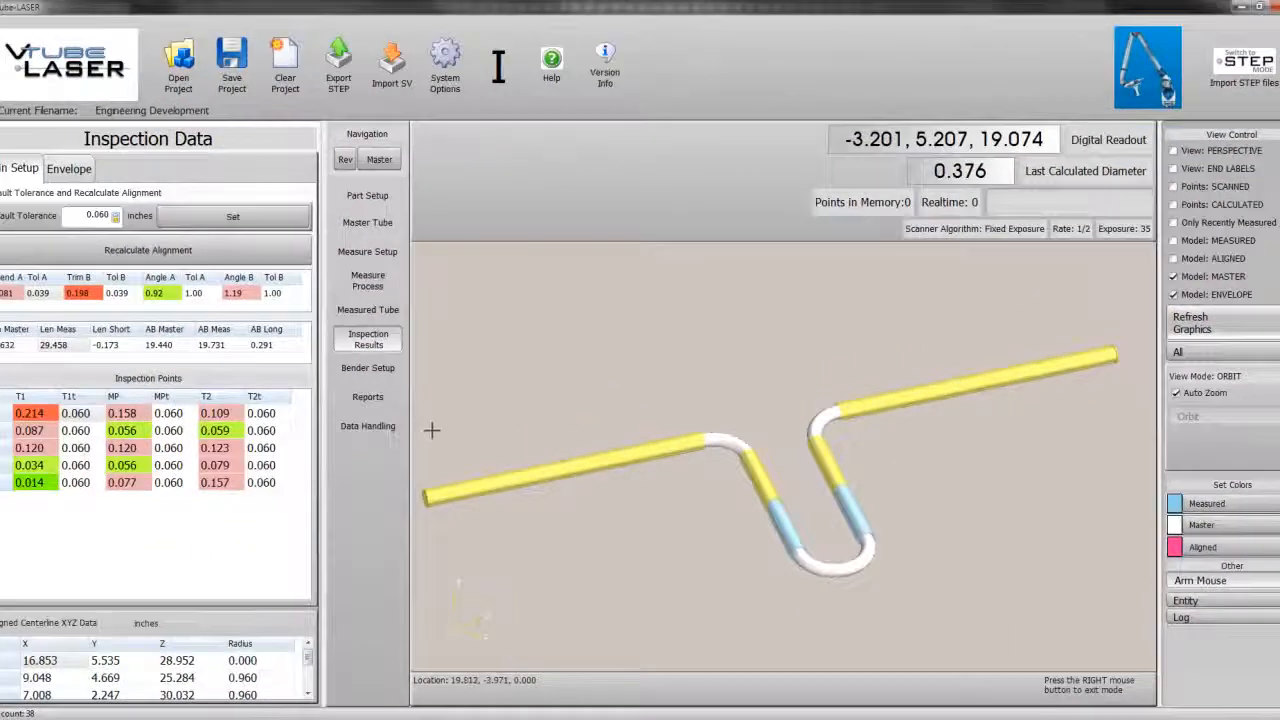
Step: Display the inspection report and open its print preview
click(368, 398)
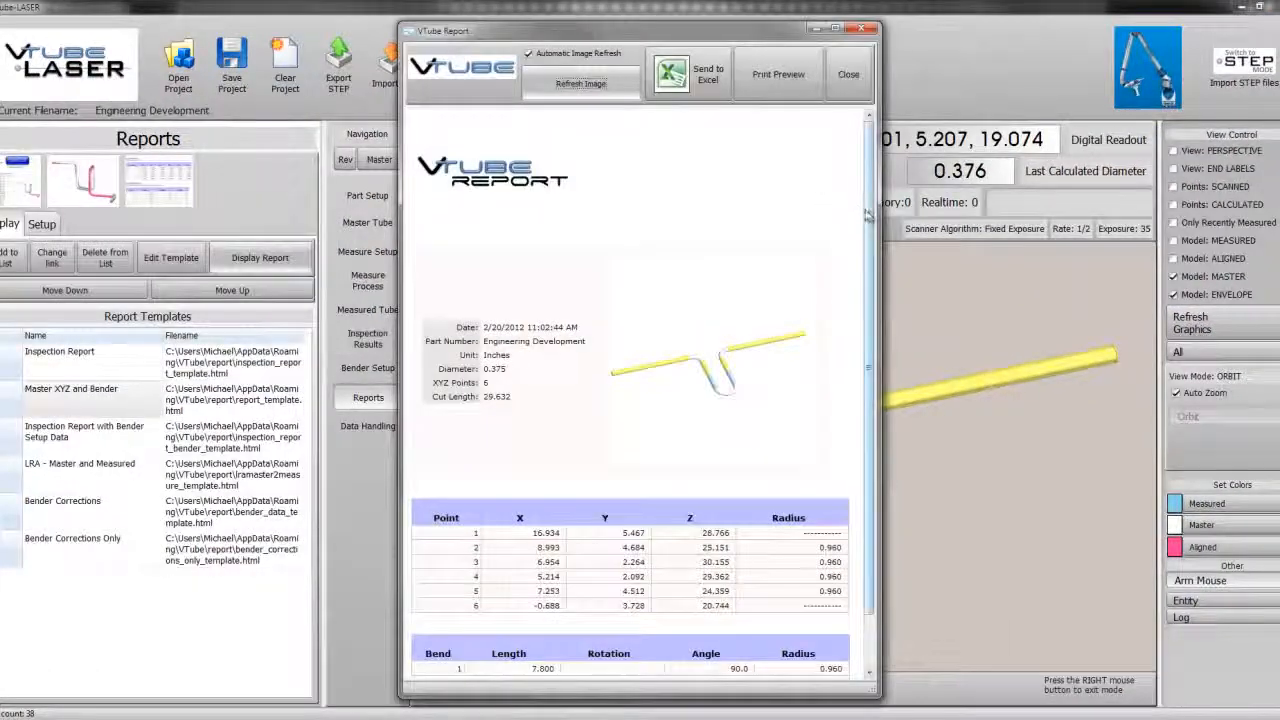
drag(868, 214, 871, 295)
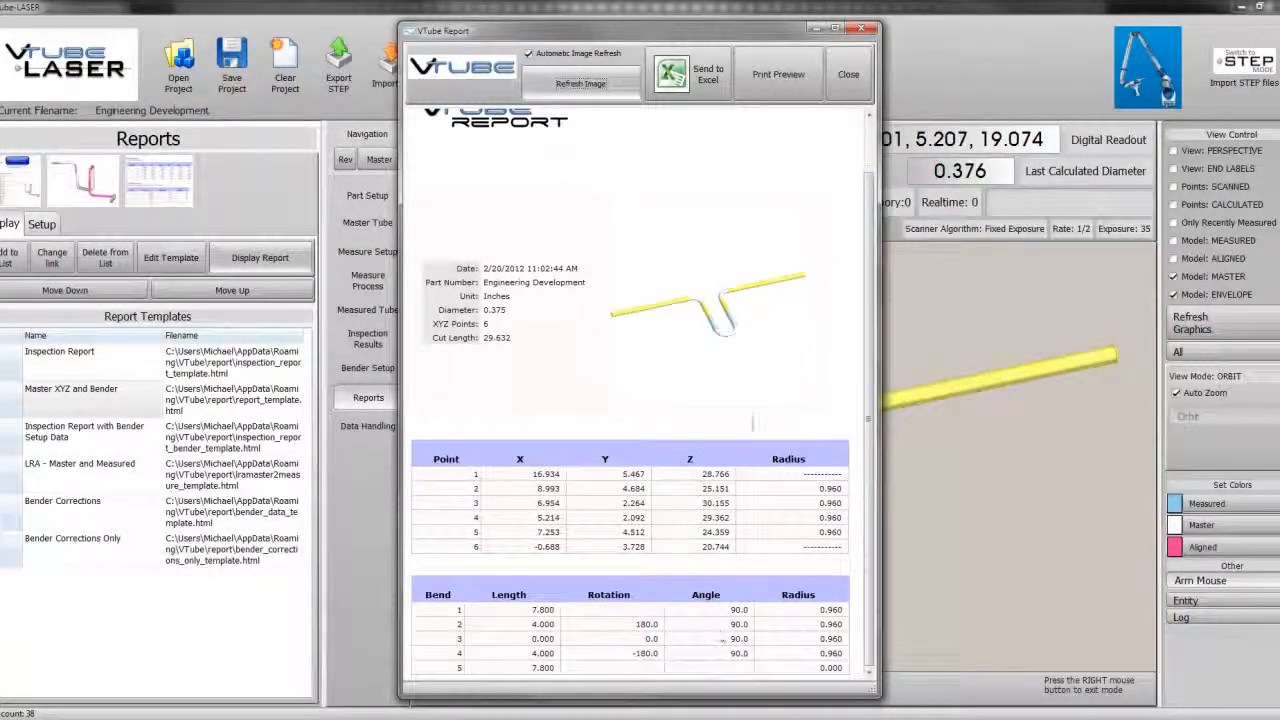
click(779, 76)
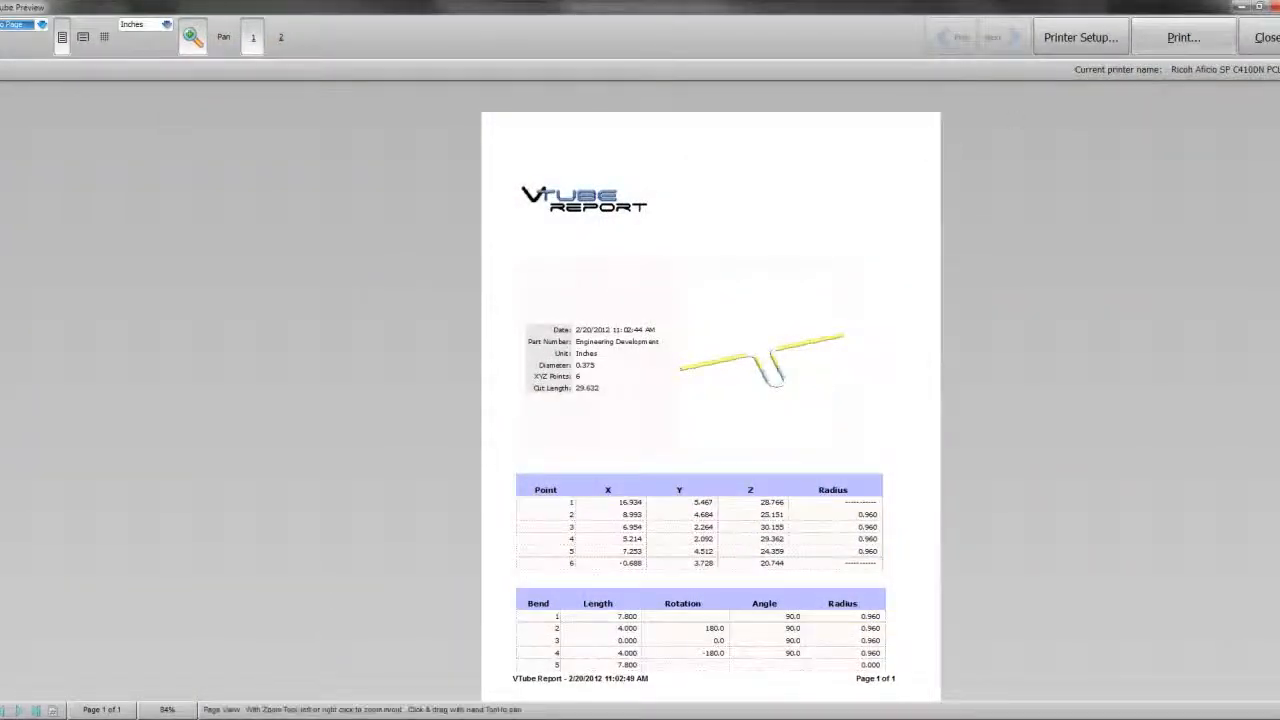
Step: Zoom into the print preview's bender data table, then close the preview and the report window
click(712, 632)
click(720, 560)
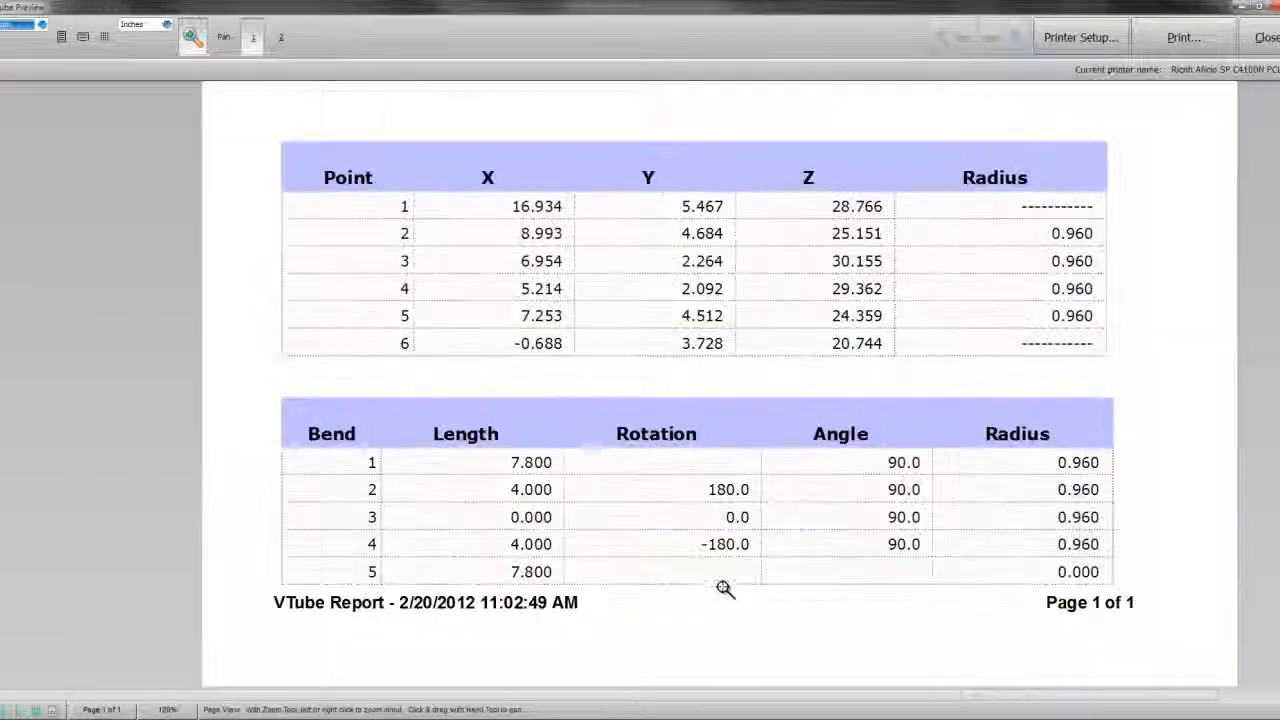
click(726, 589)
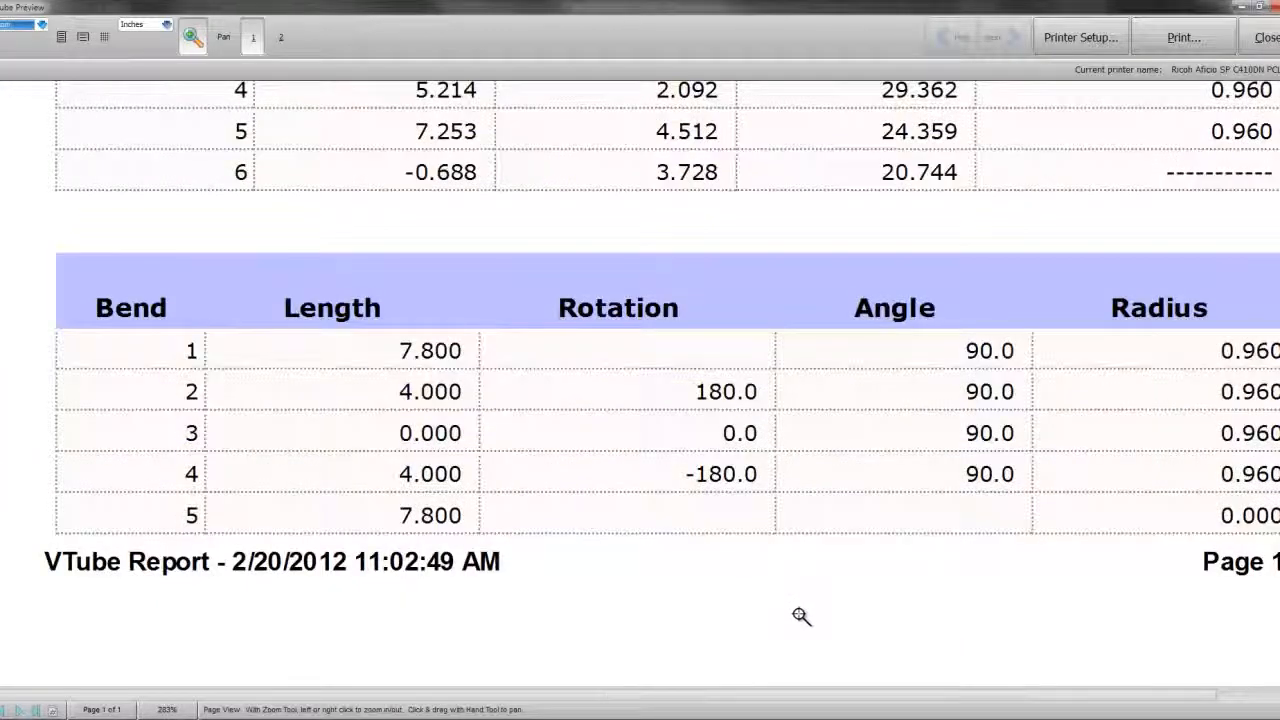
drag(292, 698, 339, 706)
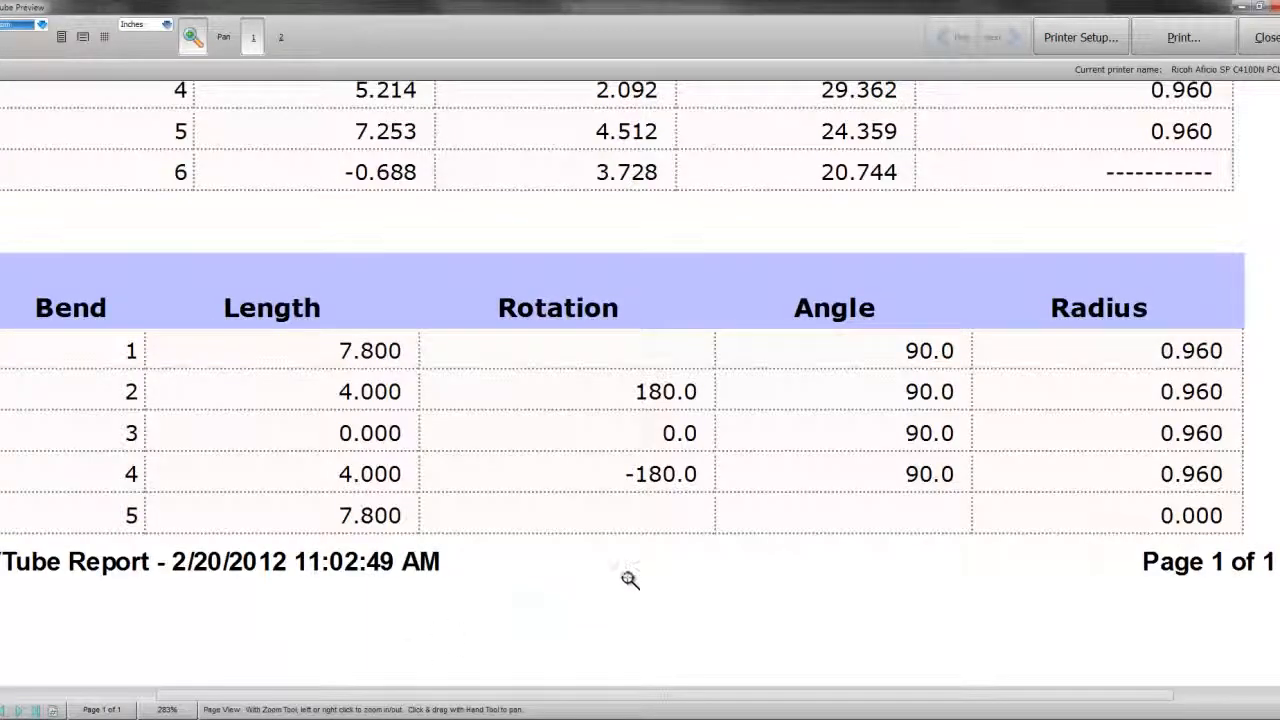
click(1265, 37)
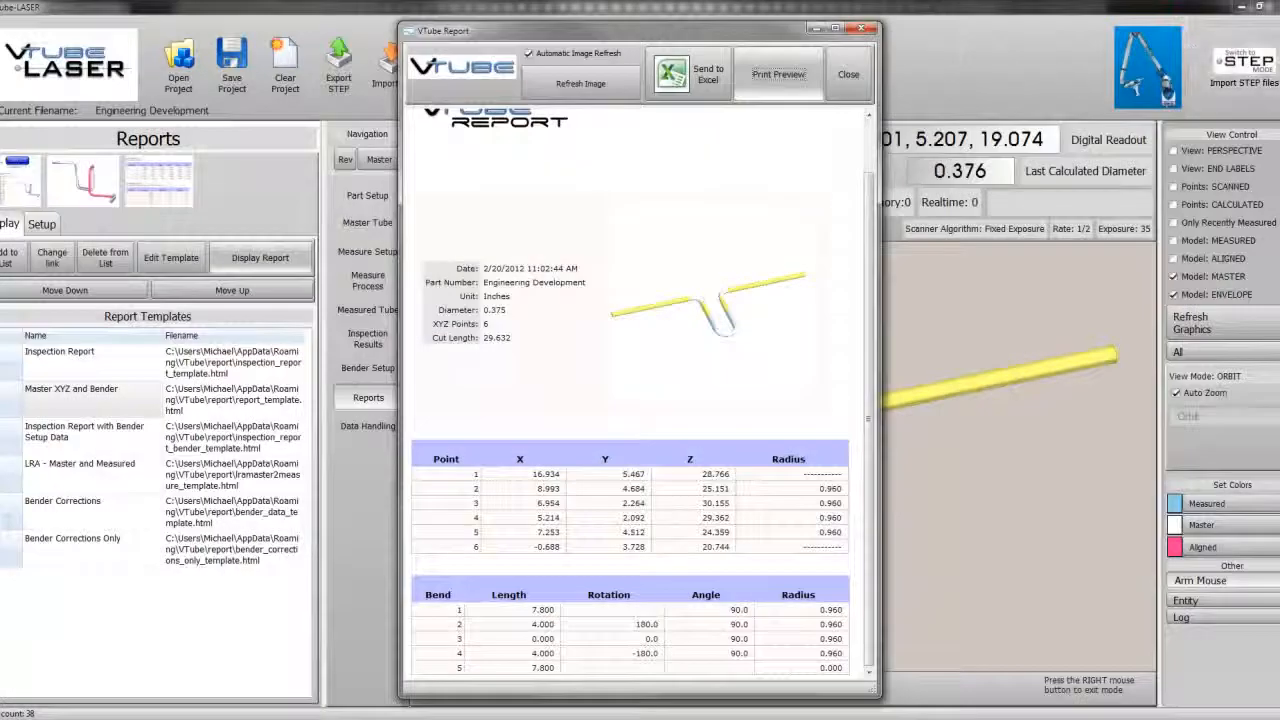
click(849, 72)
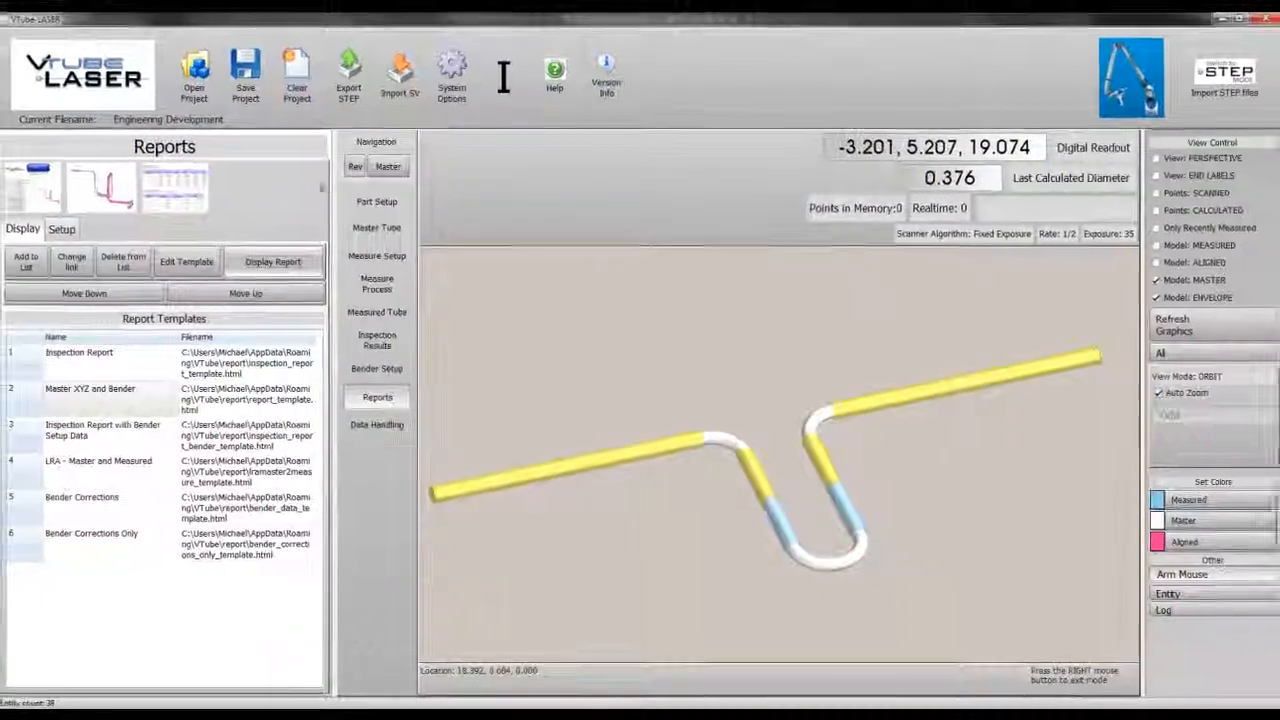
Step: Open the master tube's Split Bend Setup, set straight 3 to Split Bend at Apex, and exit back
click(367, 222)
click(80, 212)
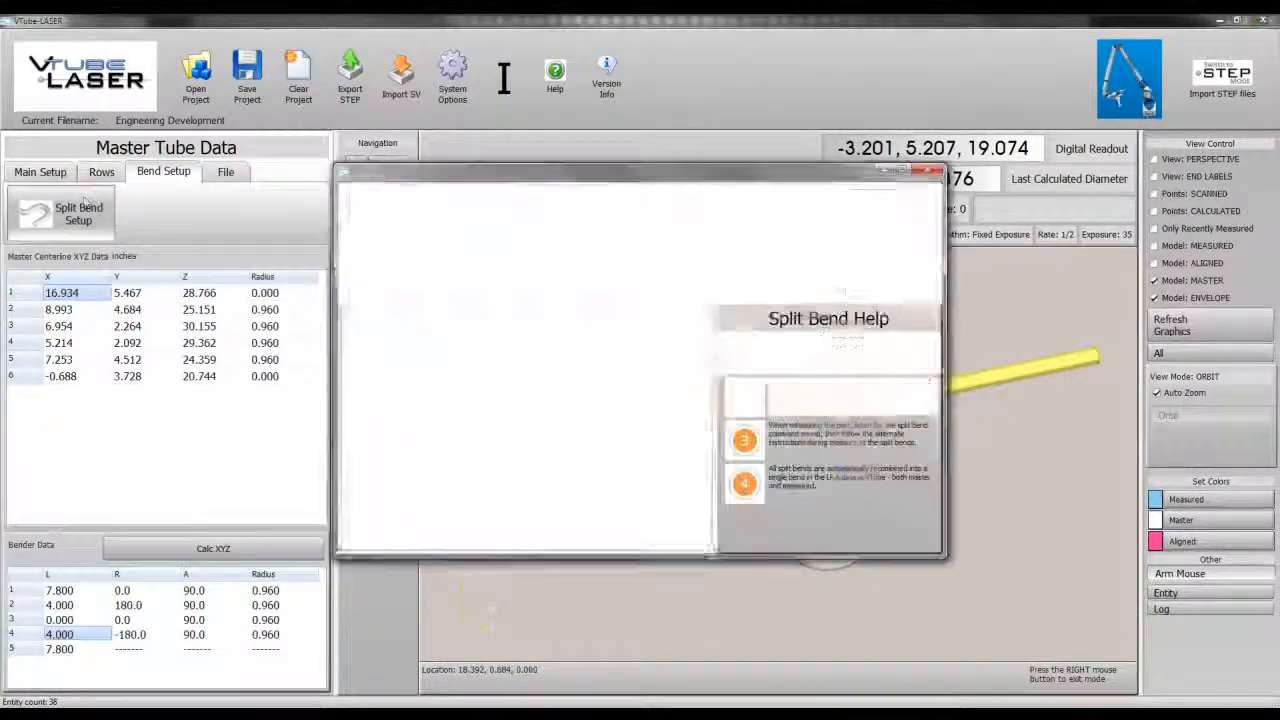
click(541, 363)
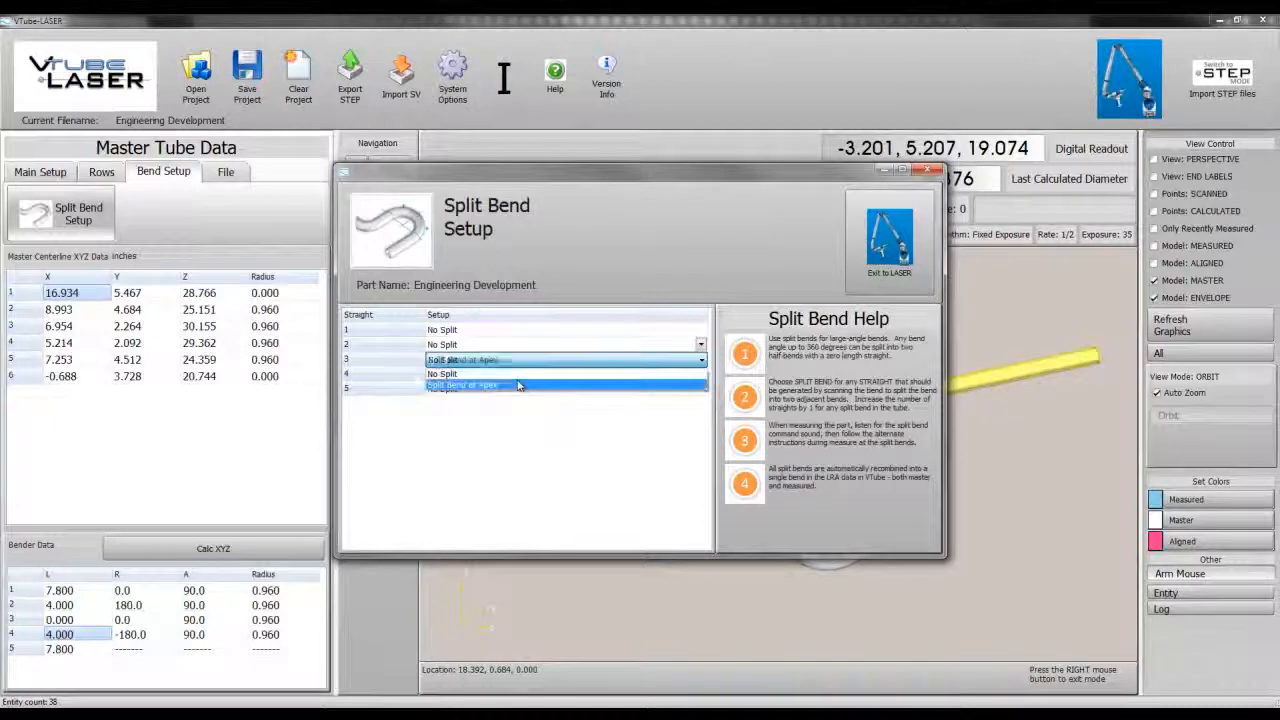
click(565, 388)
click(881, 248)
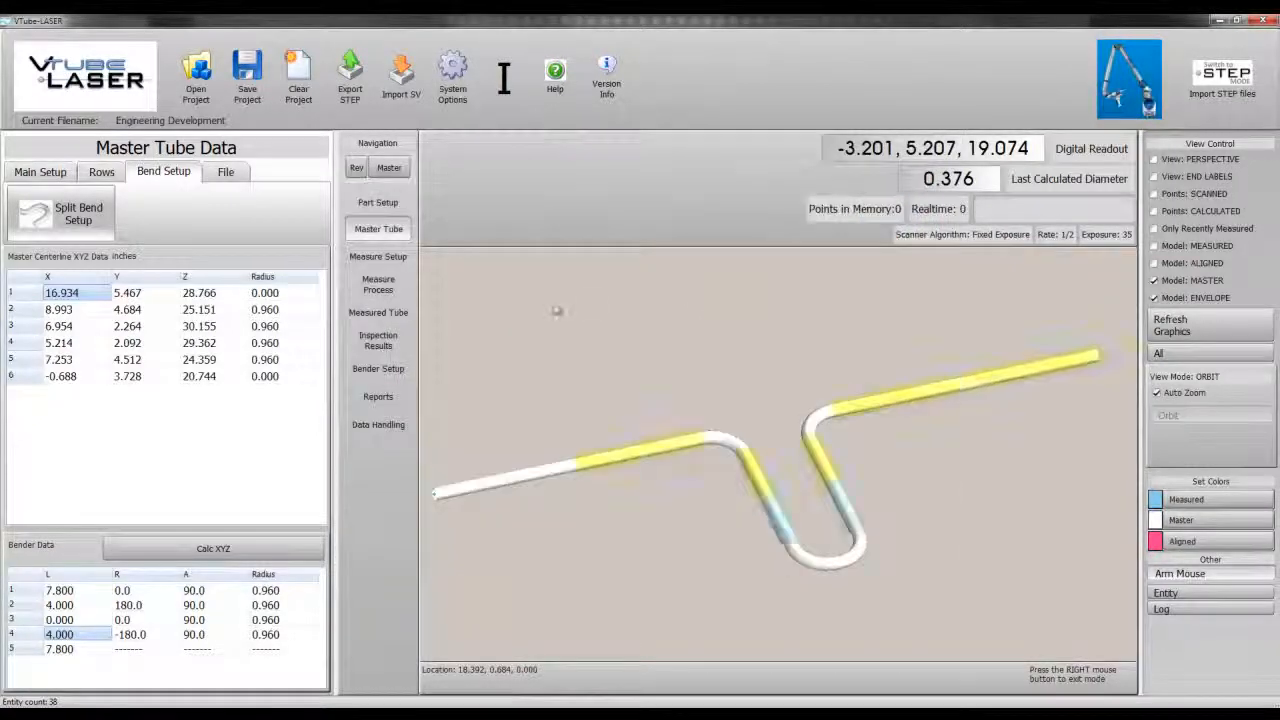
Step: Display the Master XYZ and Bender report and open its print preview
click(379, 398)
click(160, 390)
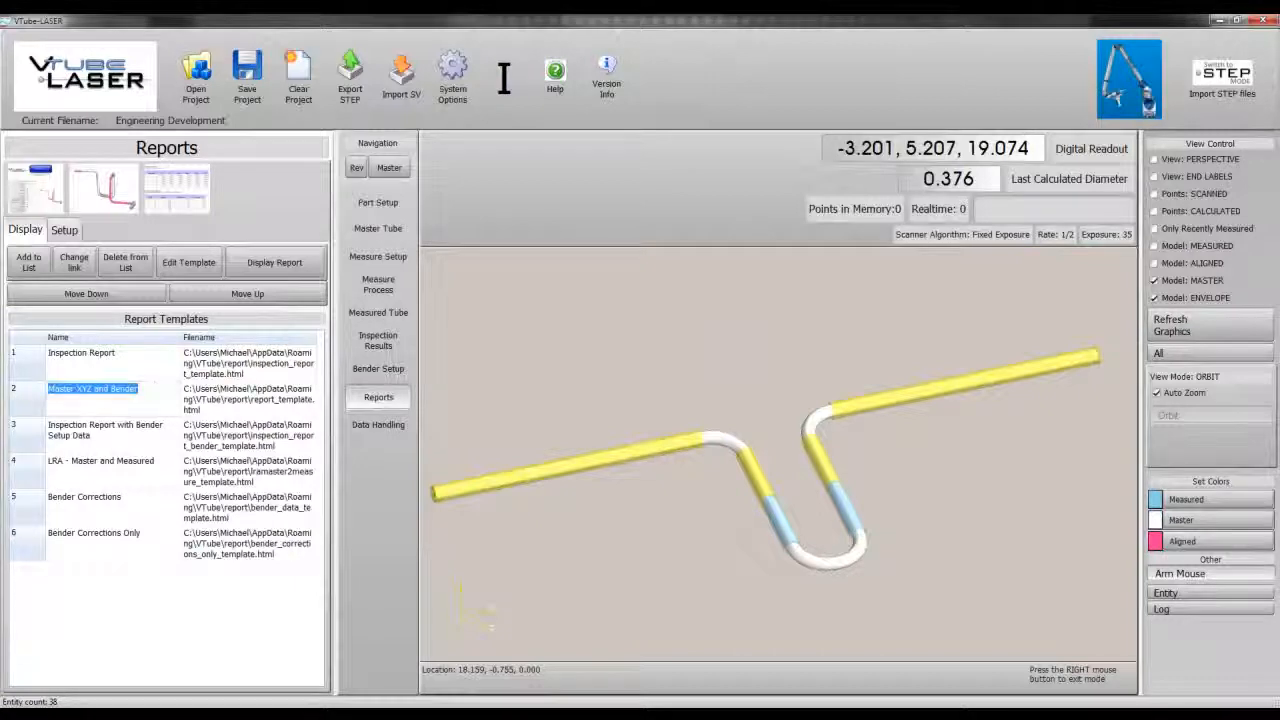
click(274, 262)
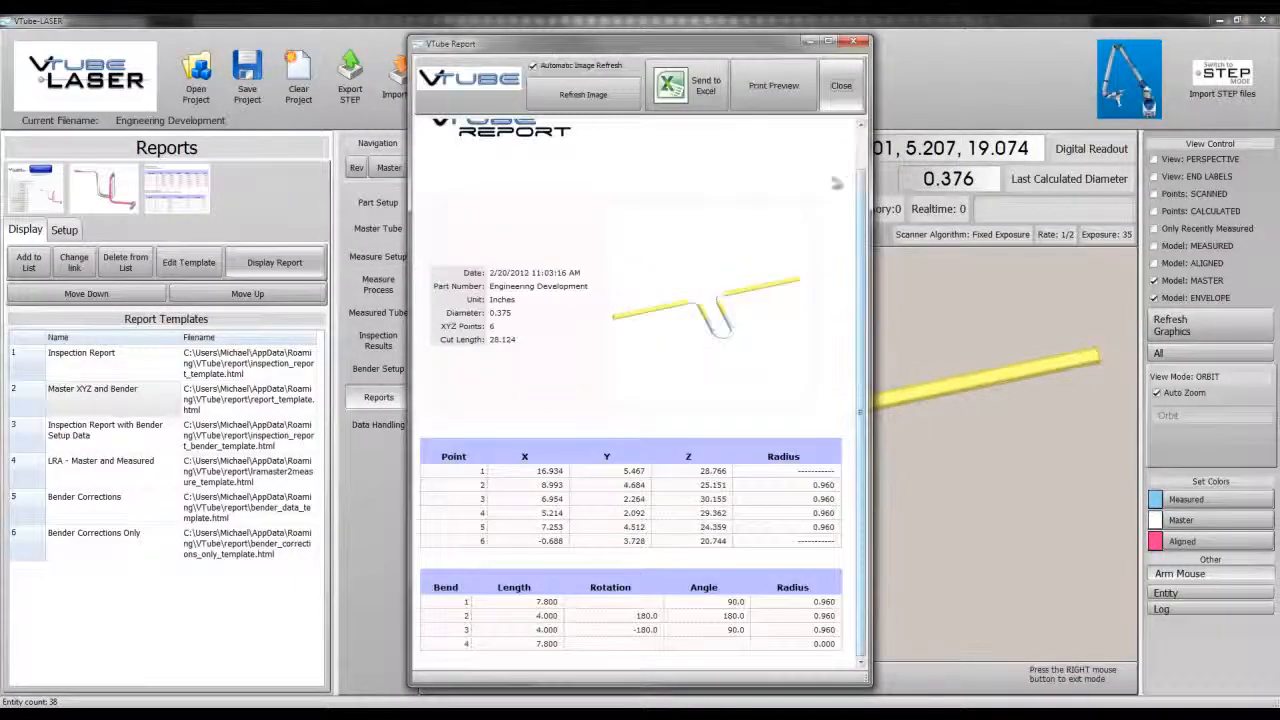
click(774, 86)
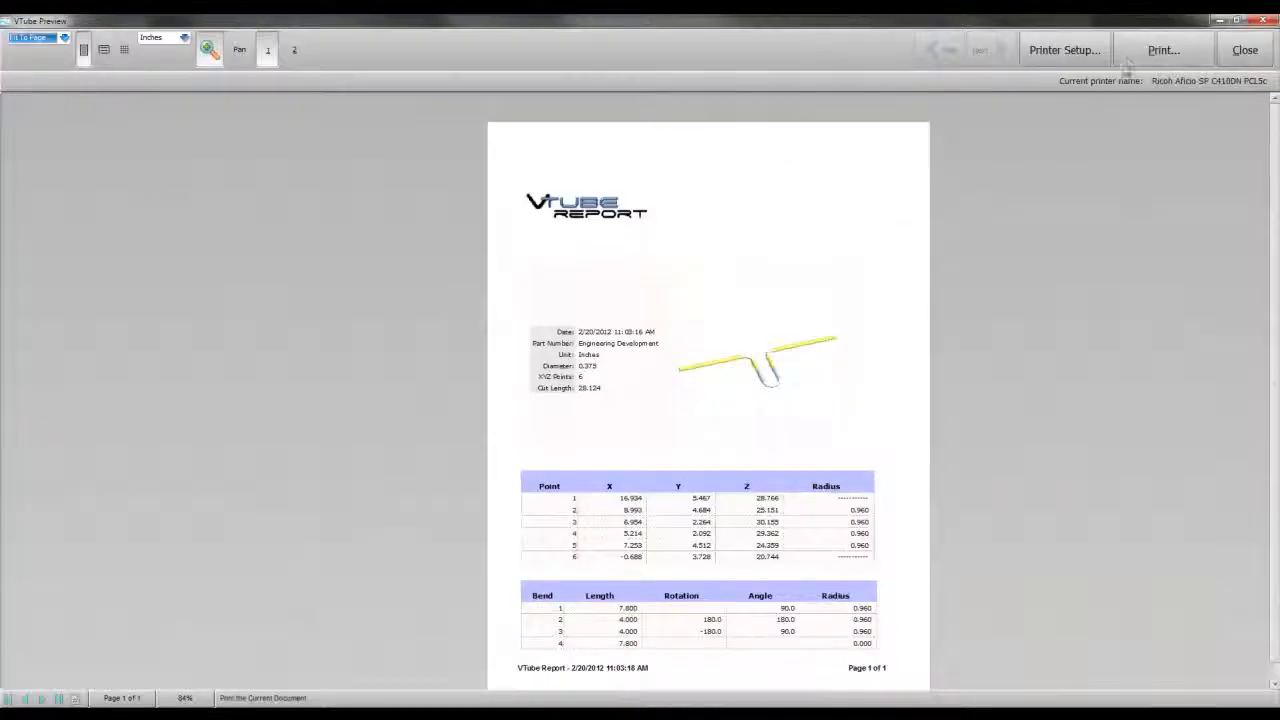
Step: Zoom into the preview's bender table and scroll up to the report header, then close the preview
click(699, 638)
click(704, 600)
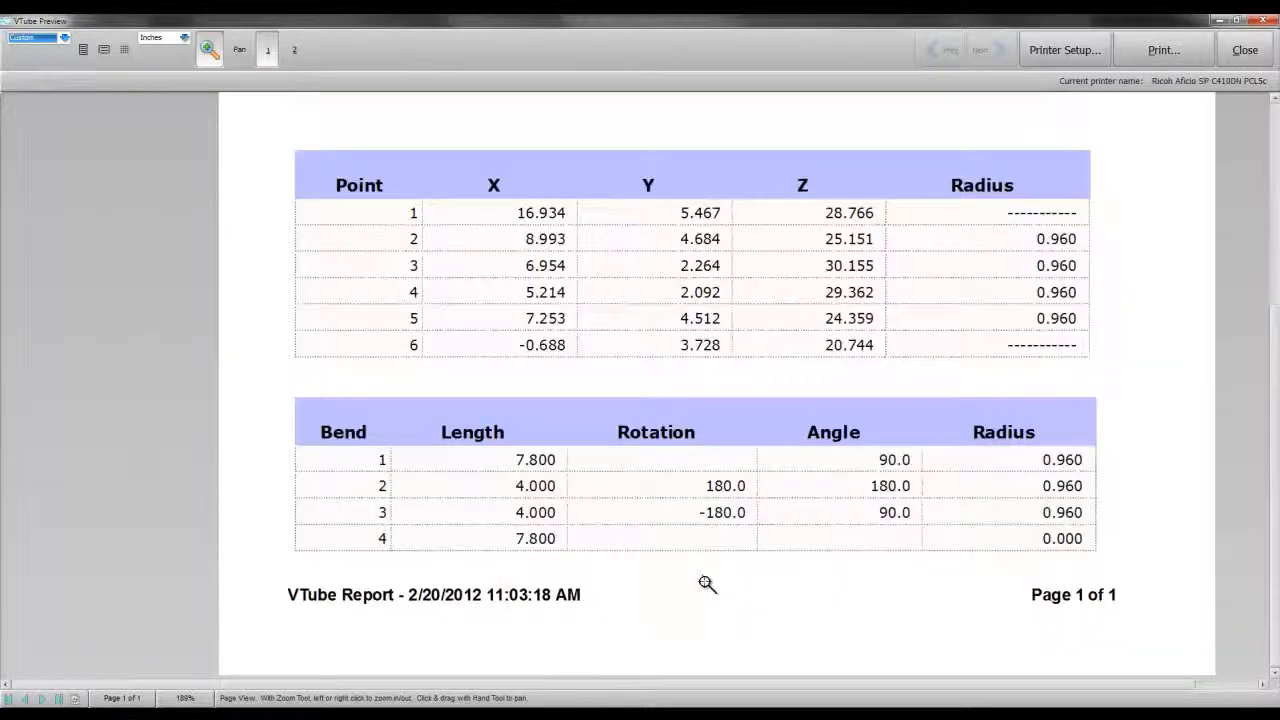
click(711, 574)
drag(457, 687, 492, 692)
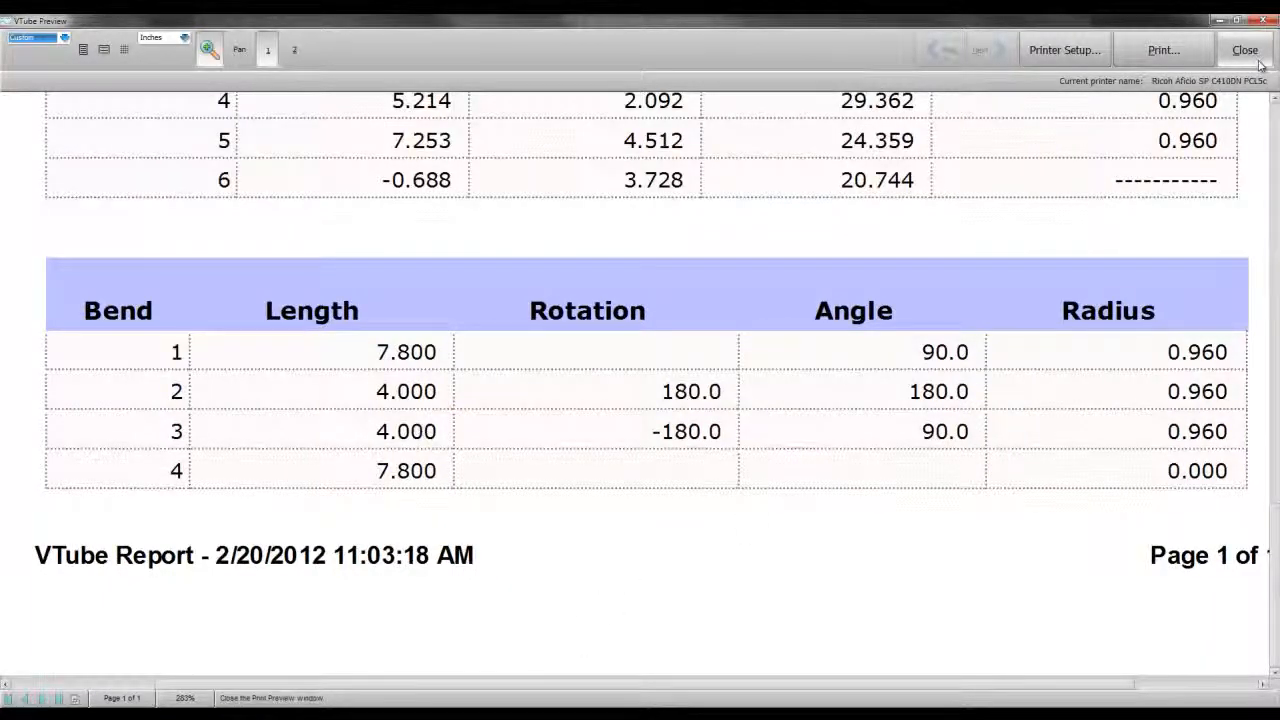
drag(1275, 534, 1275, 309)
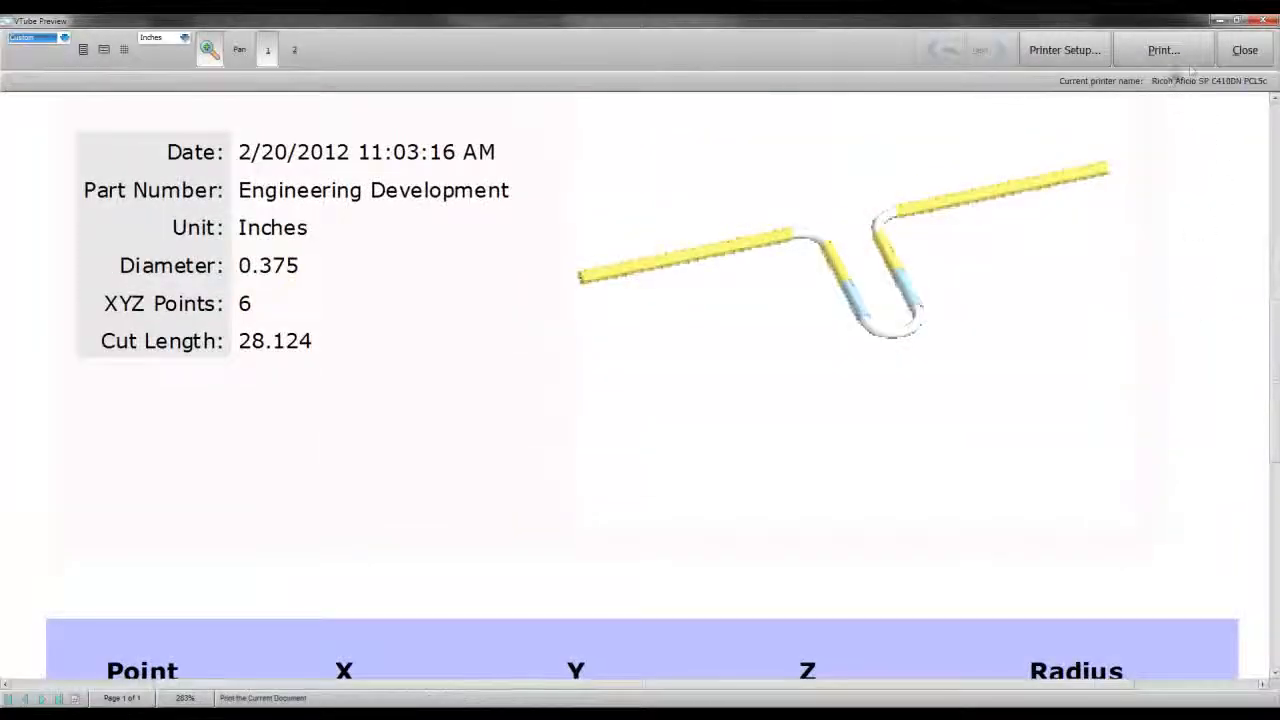
click(1245, 50)
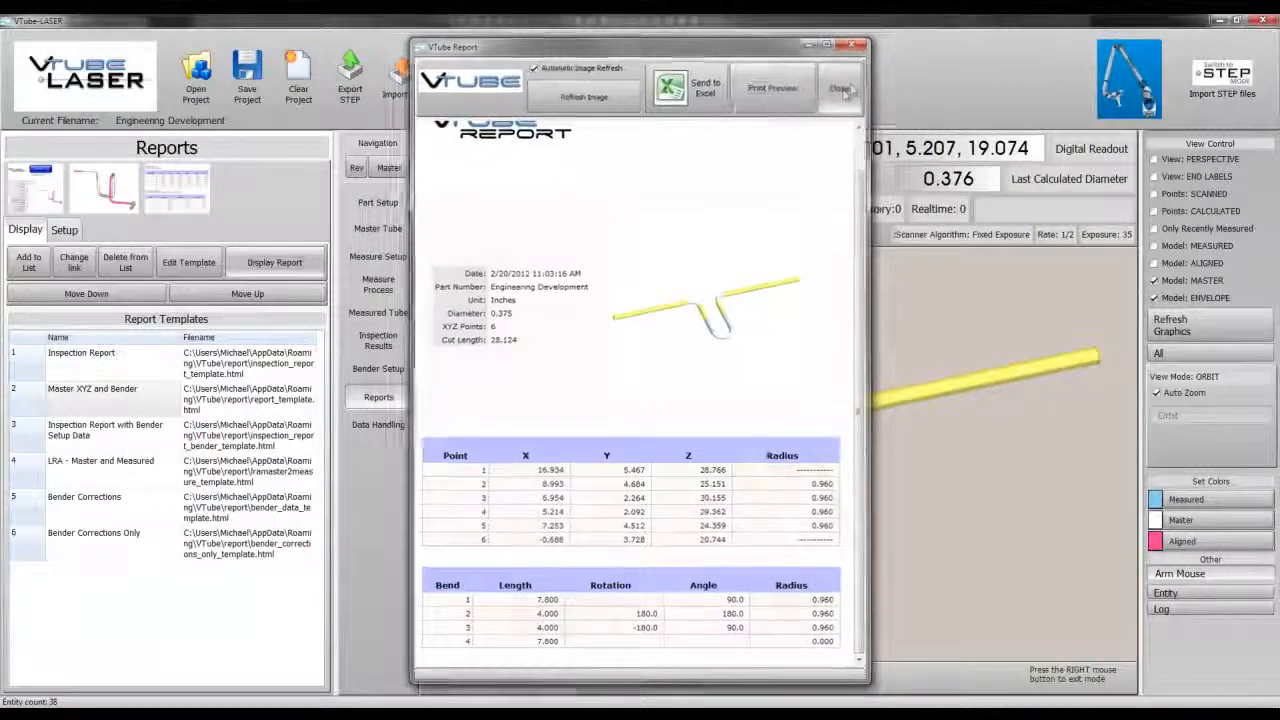
Step: Close the report window and save the project
click(843, 90)
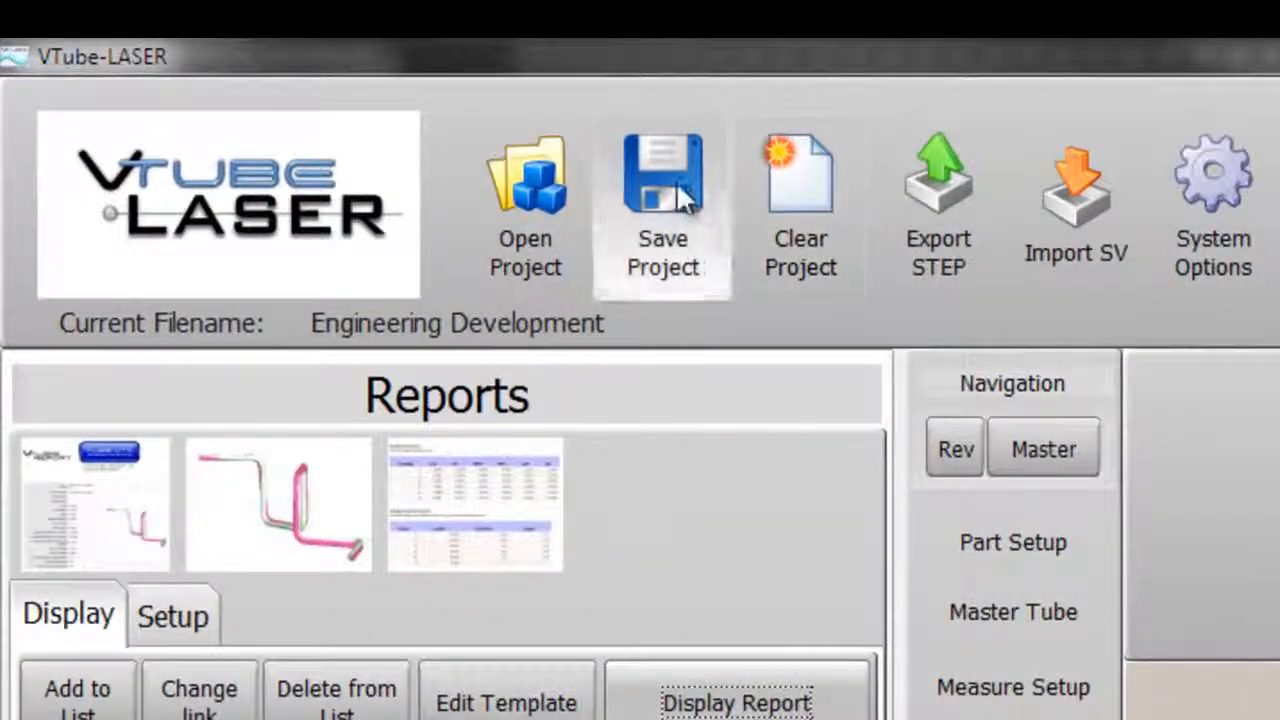
click(676, 181)
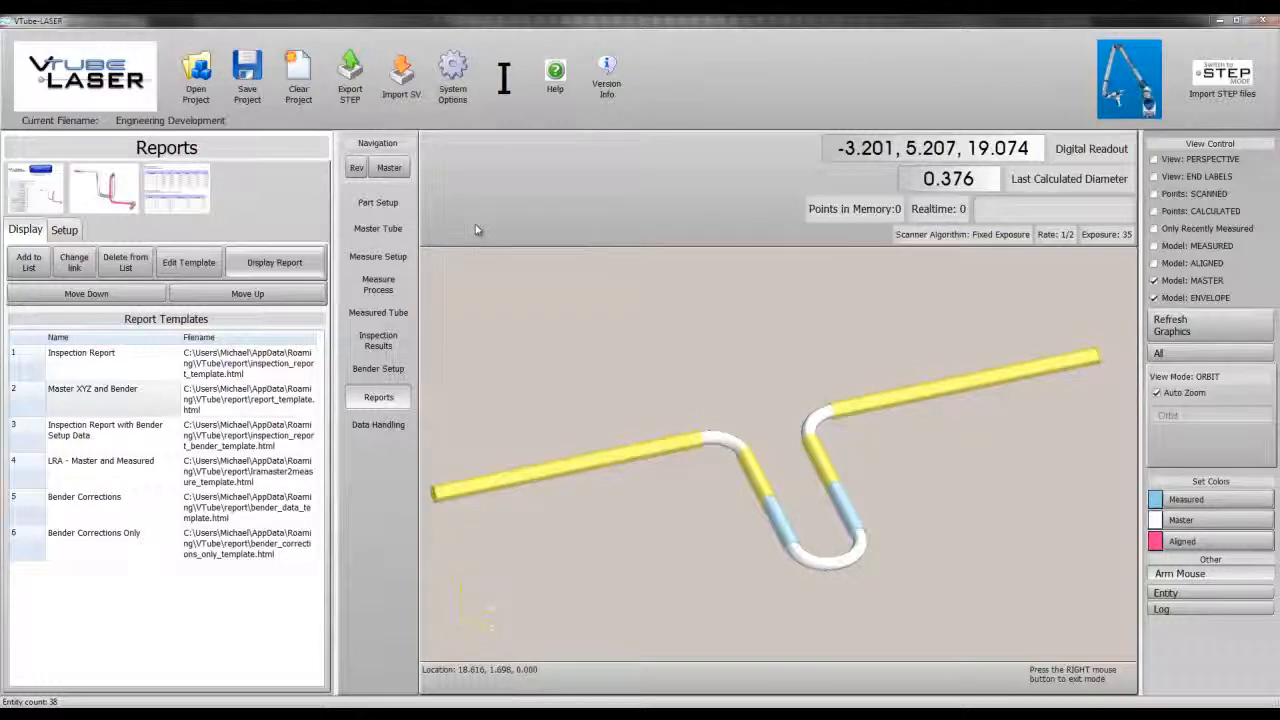
Step: In Bender Setup, copy the master LRA data to the setup LRA and exit to the main screen
click(378, 368)
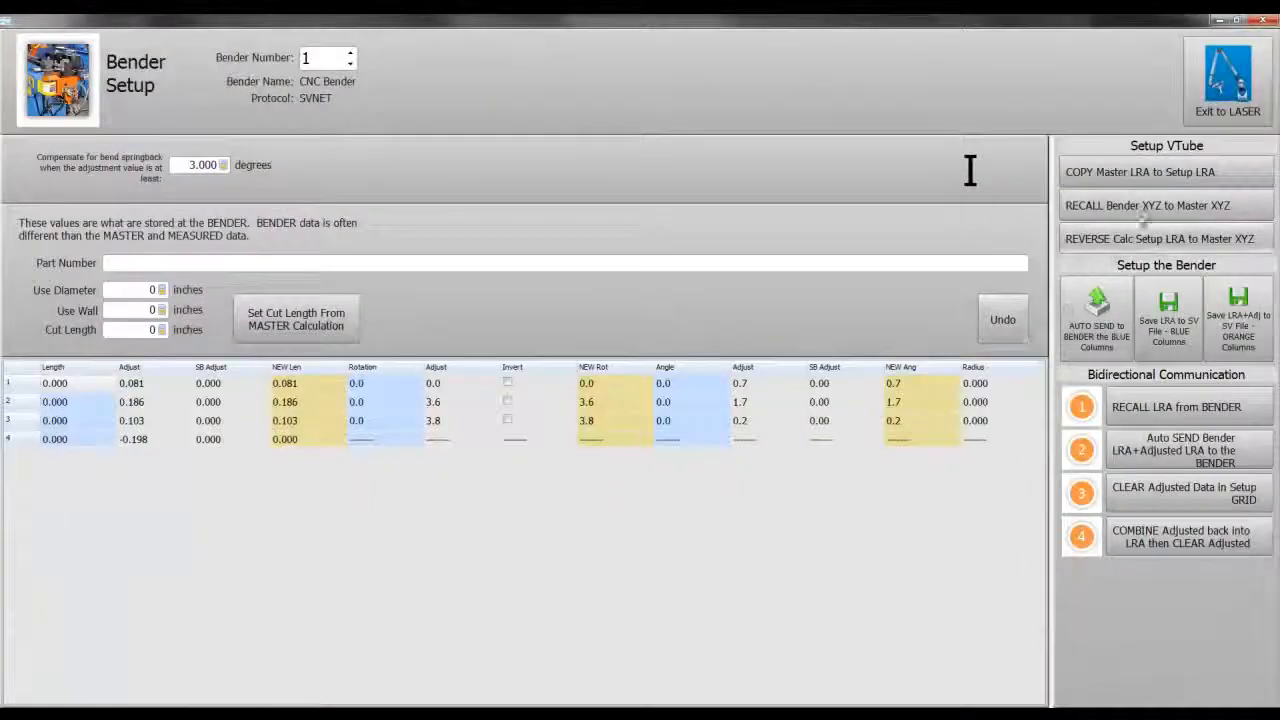
click(1152, 179)
click(828, 318)
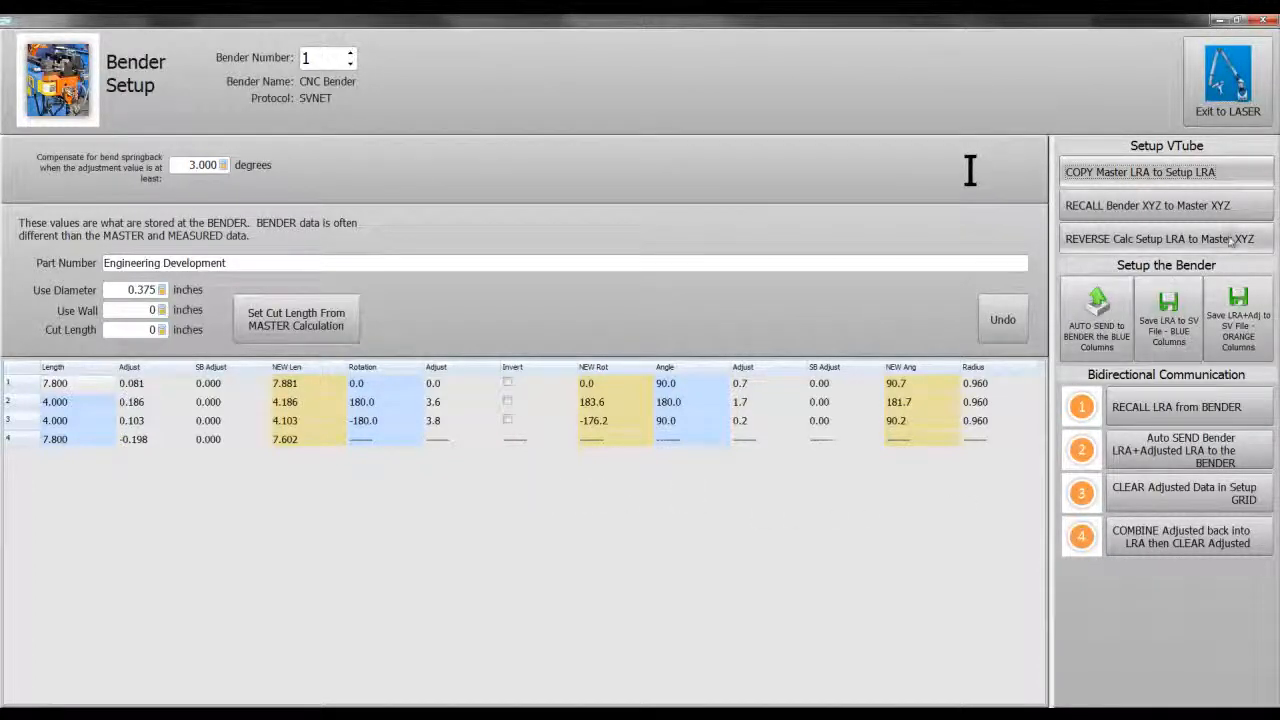
click(1226, 82)
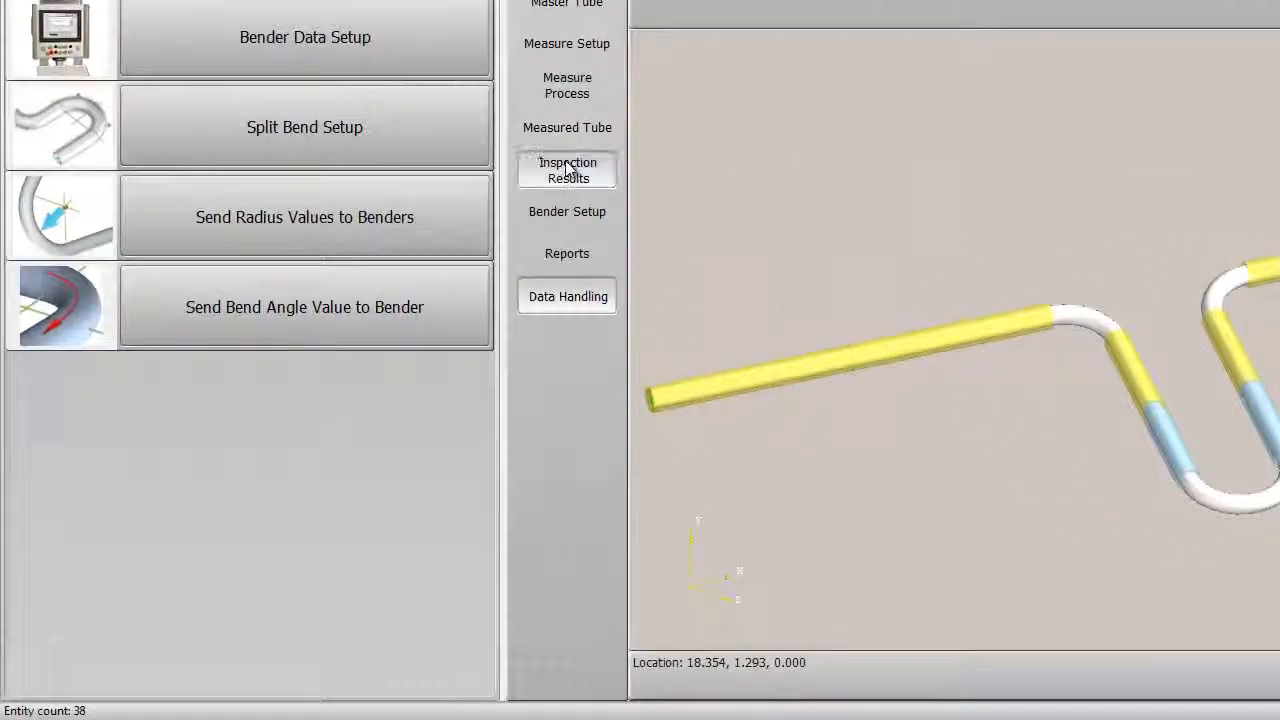
Step: Open the inspection results, hide the aligned and envelope models, and refresh the graphics
click(378, 340)
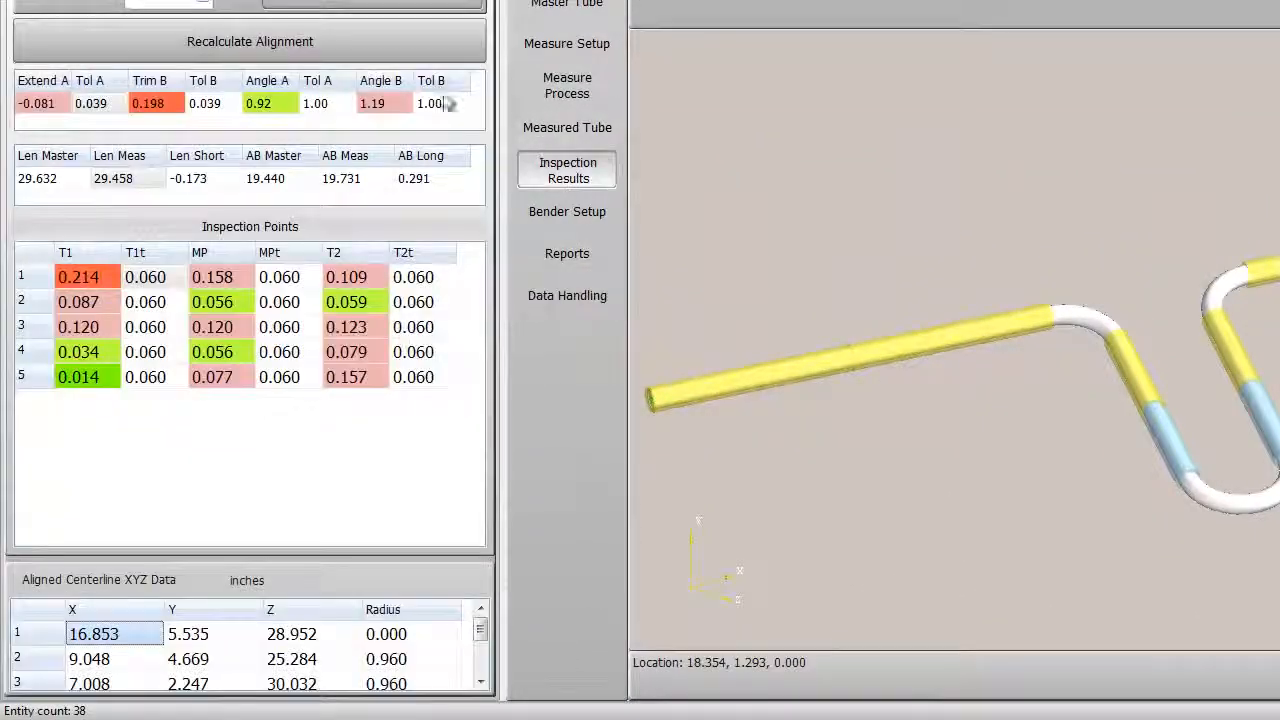
click(400, 51)
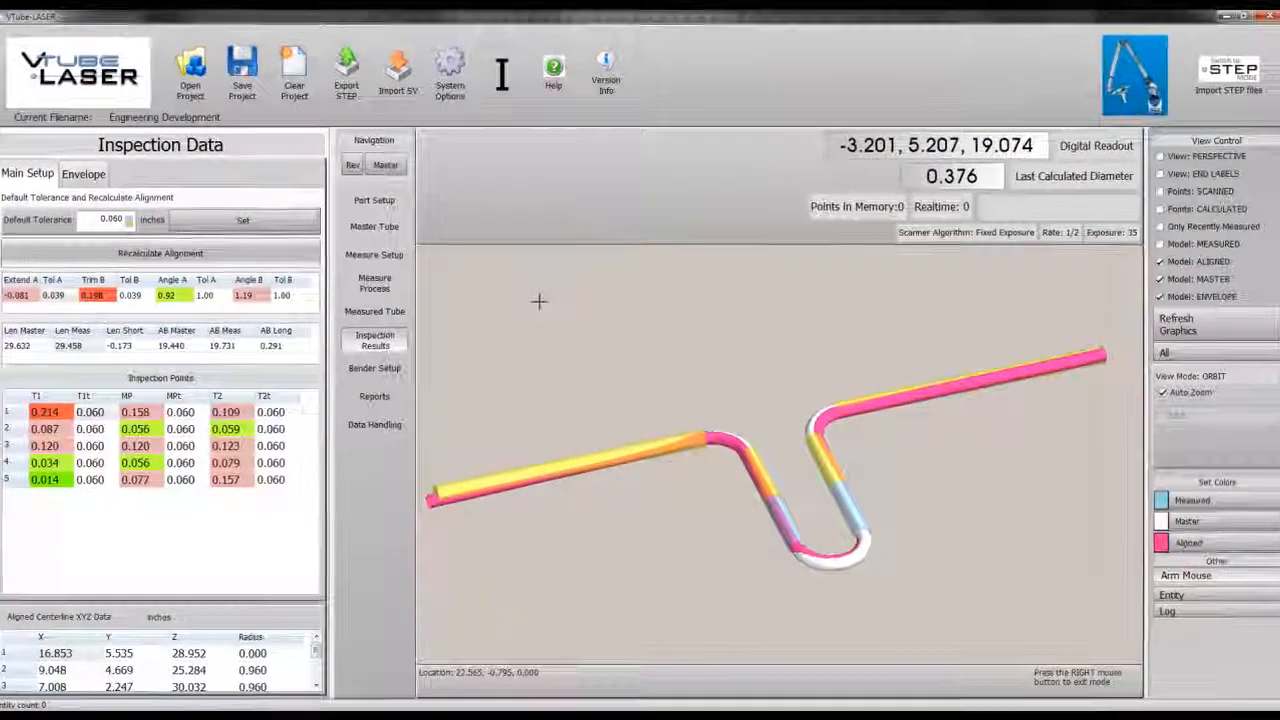
click(1222, 260)
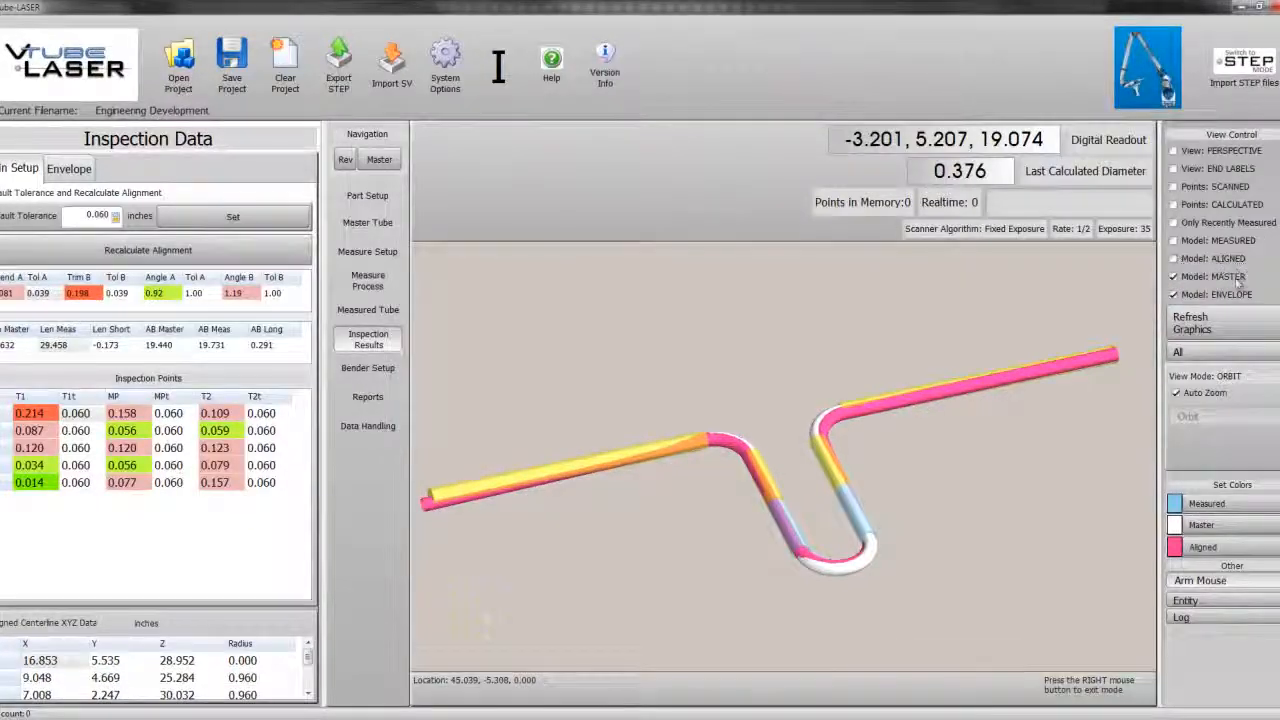
click(1232, 295)
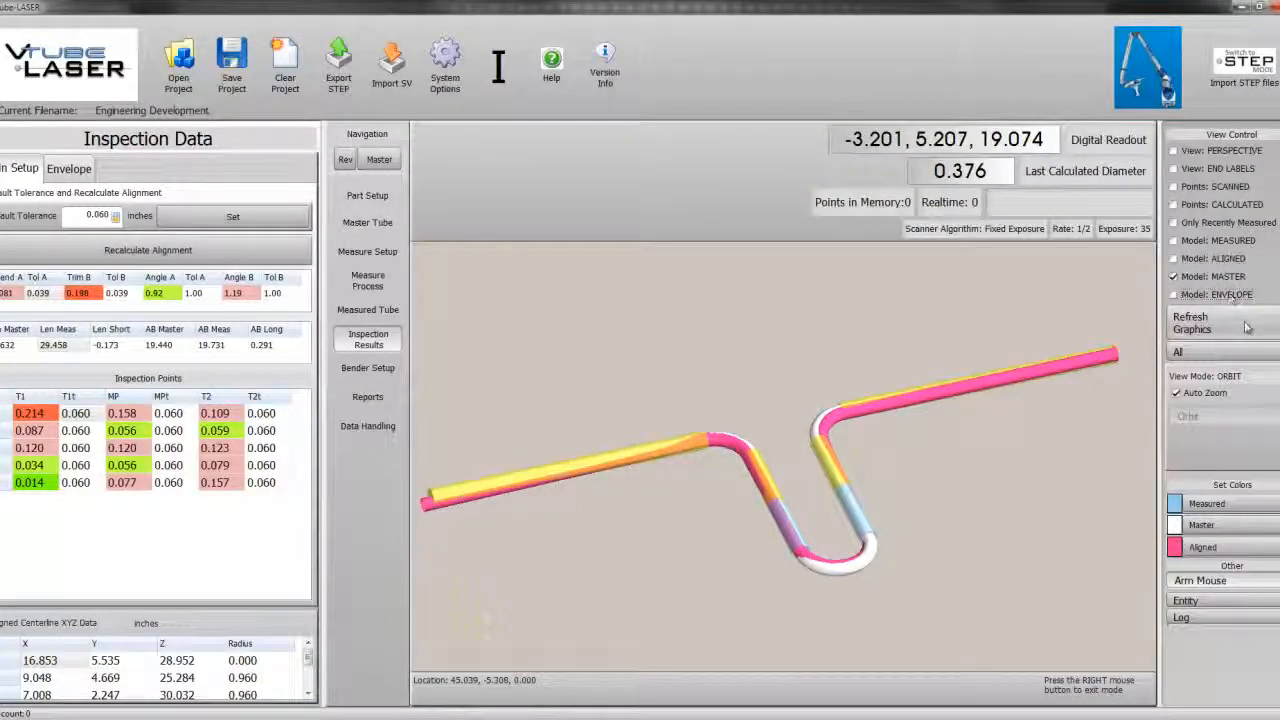
click(1195, 323)
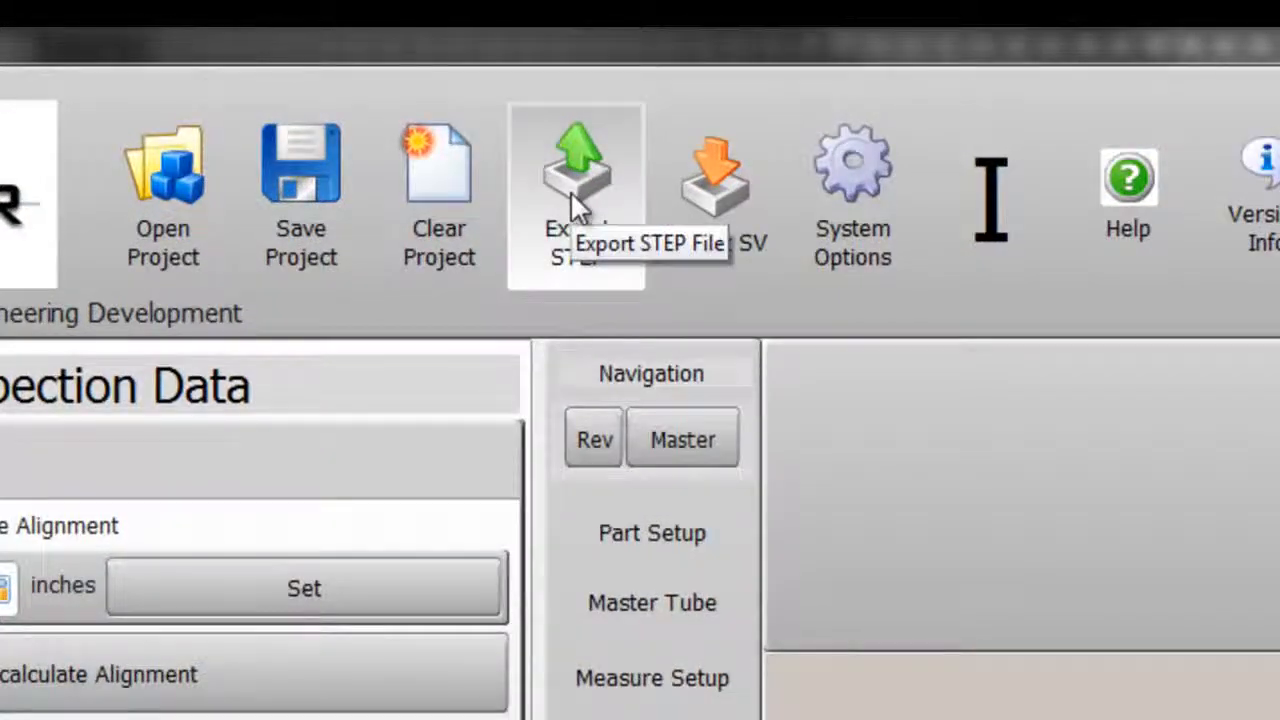
Step: Export the master model as a STEP file under the default file name
click(623, 189)
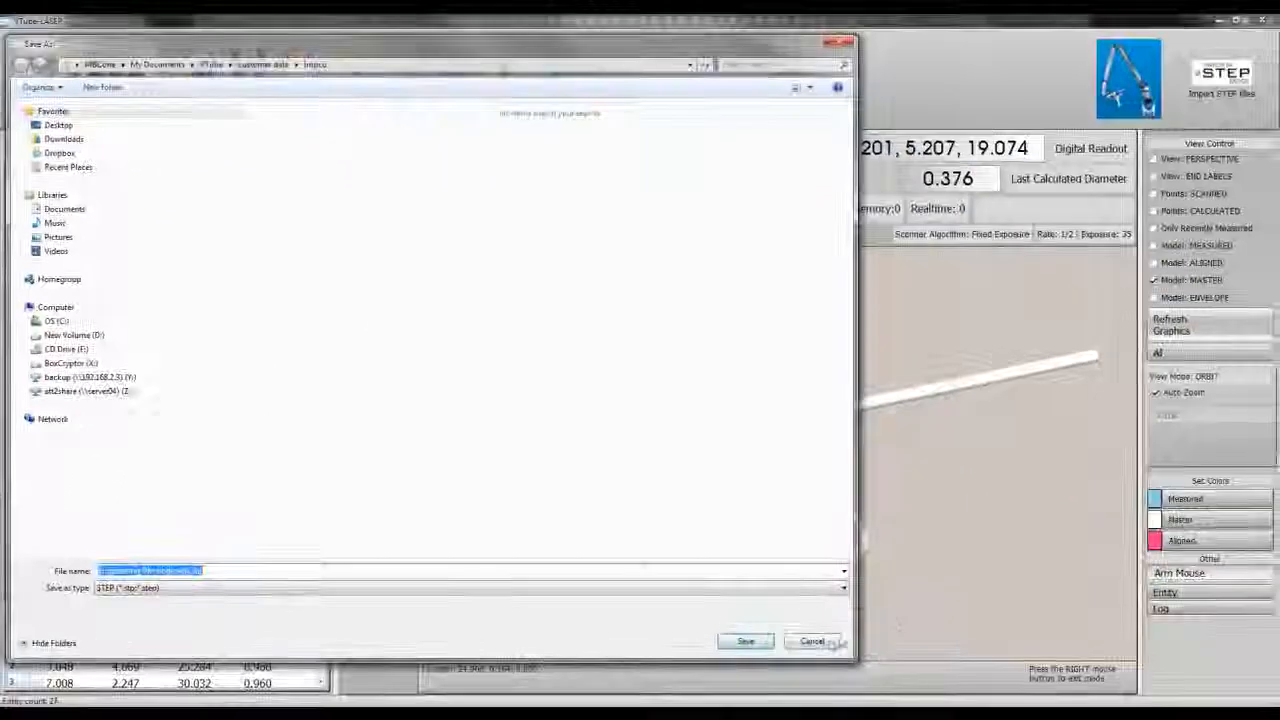
click(814, 640)
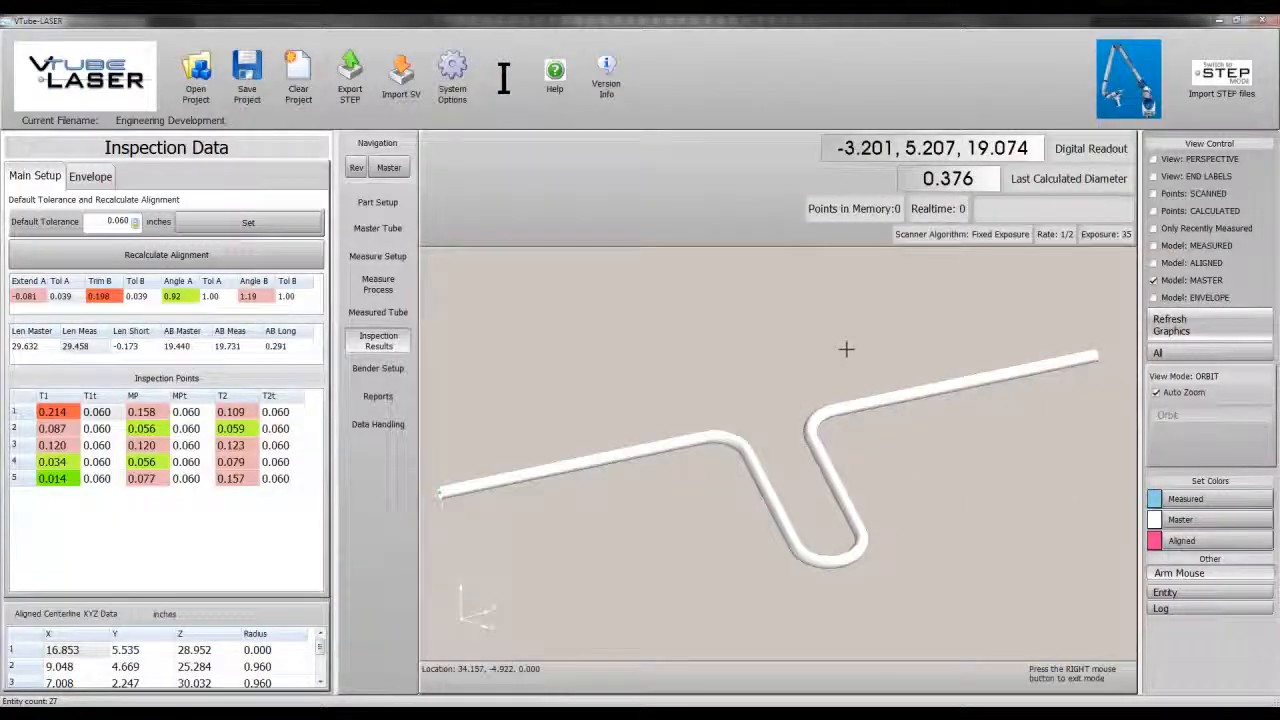